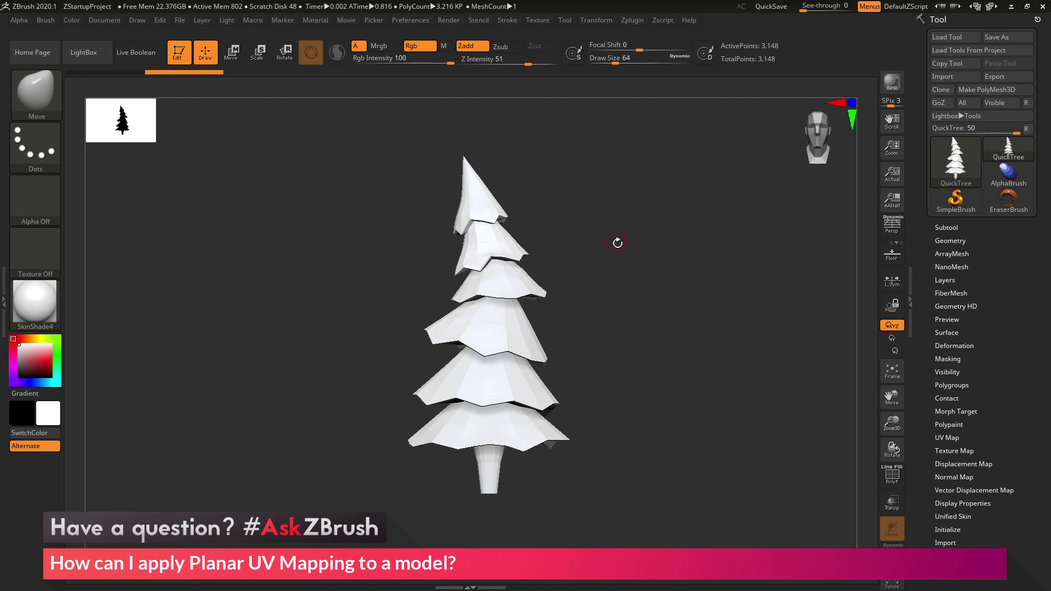
mouse_move(615, 237)
left_mouse_down()
mouse_move(624, 263)
mouse_move(619, 249)
mouse_move(553, 251)
mouse_move(626, 251)
left_mouse_up()
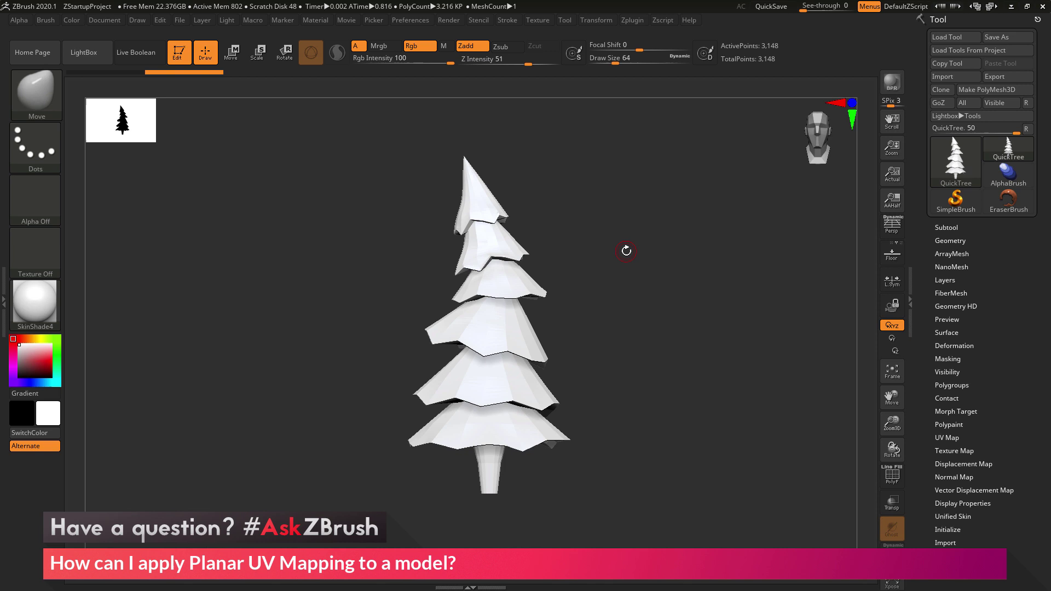
left_click(952, 164)
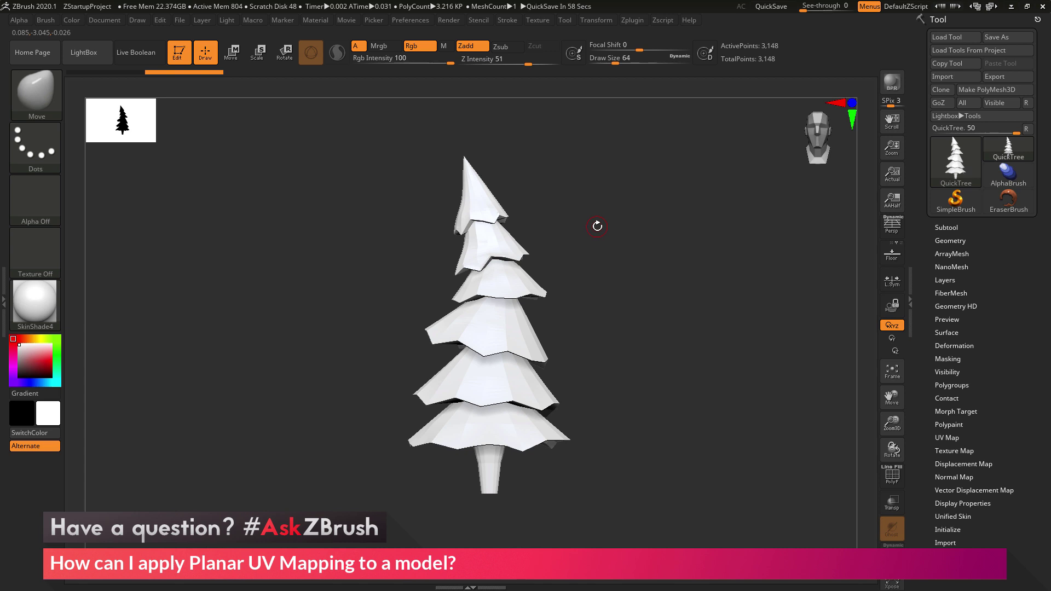
left_click(528, 20)
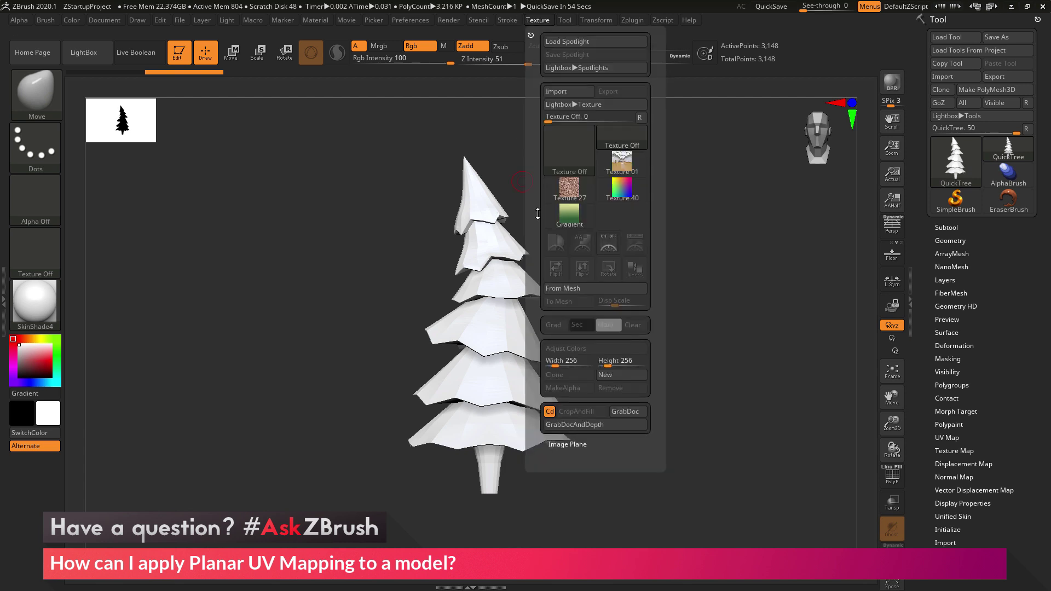
mouse_move(567, 223)
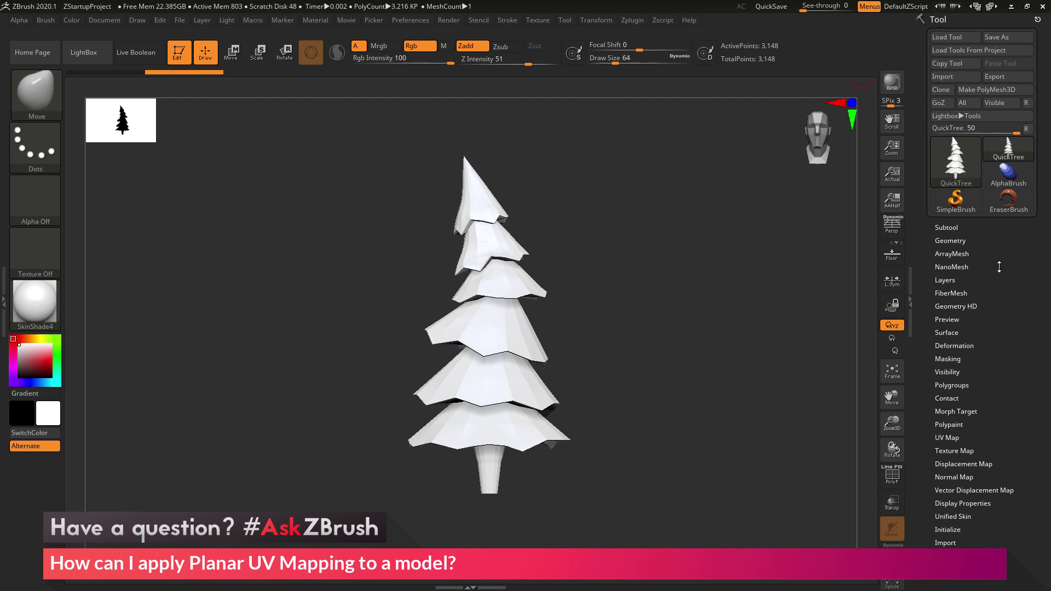
Assign the Gradient texture as the tree's texture map and dismiss the note about UV mapping.
left_click(947, 438)
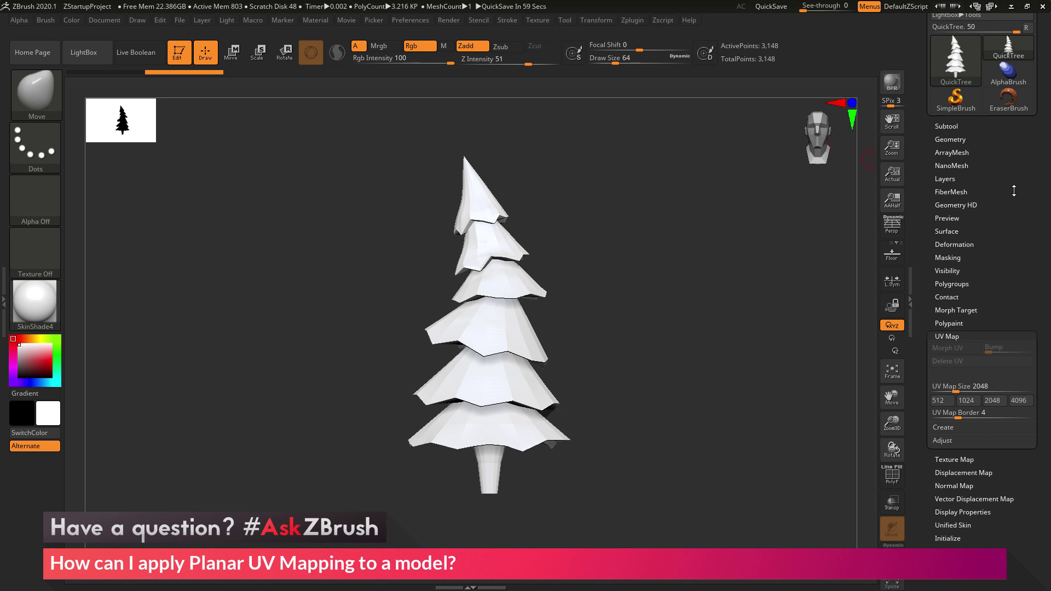
left_click_drag(1015, 209, 1004, 26)
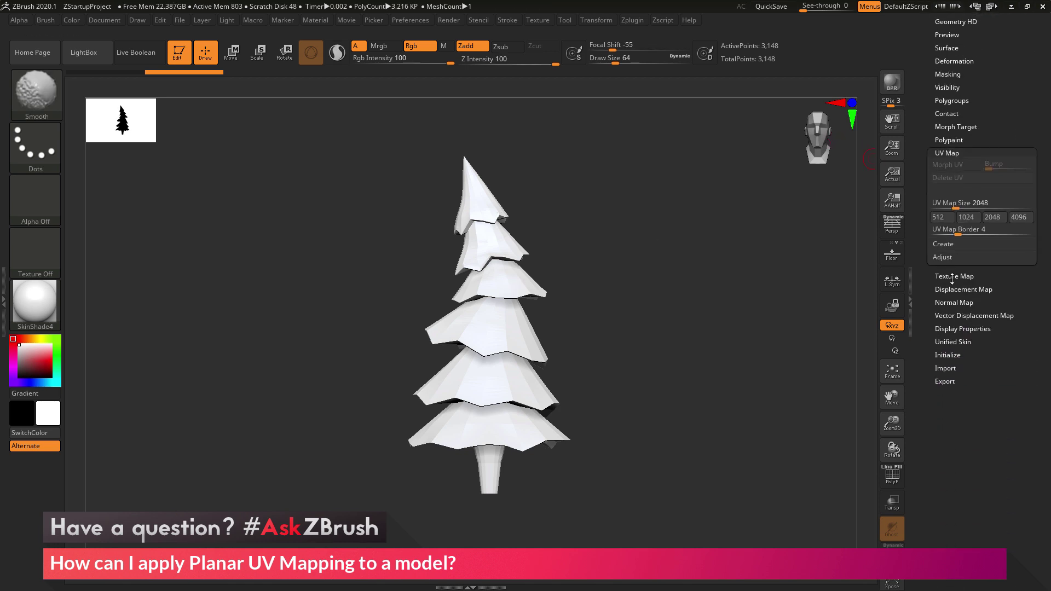
left_click(951, 276)
left_click(952, 299)
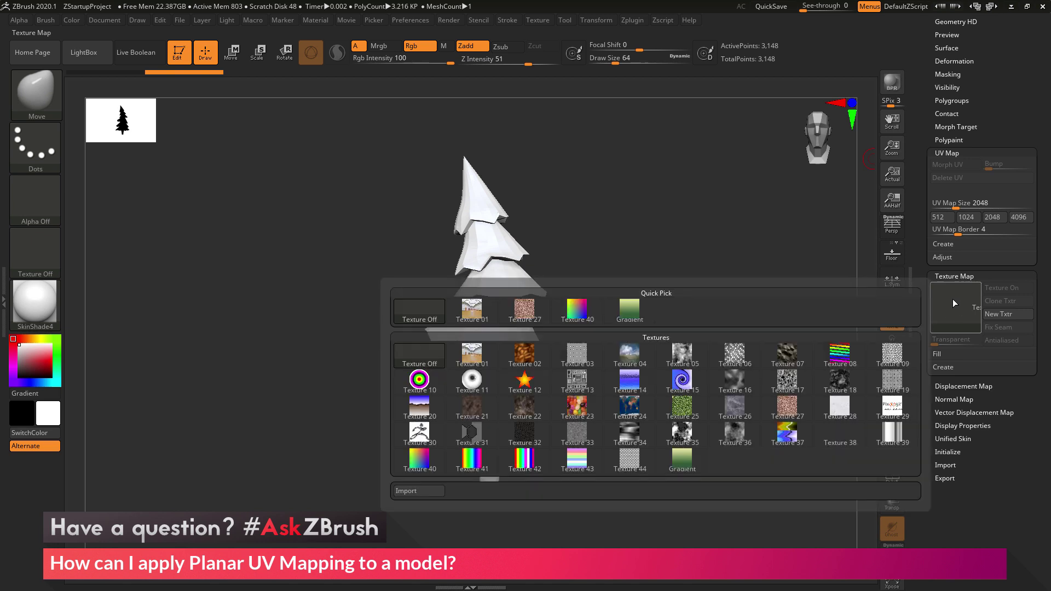
left_click(643, 313)
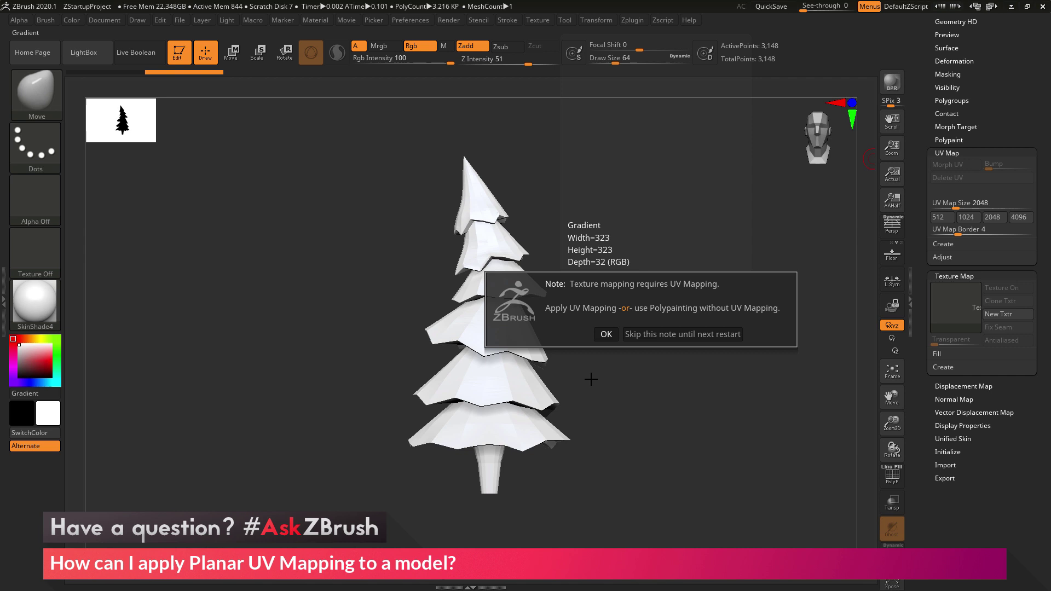
left_click(606, 334)
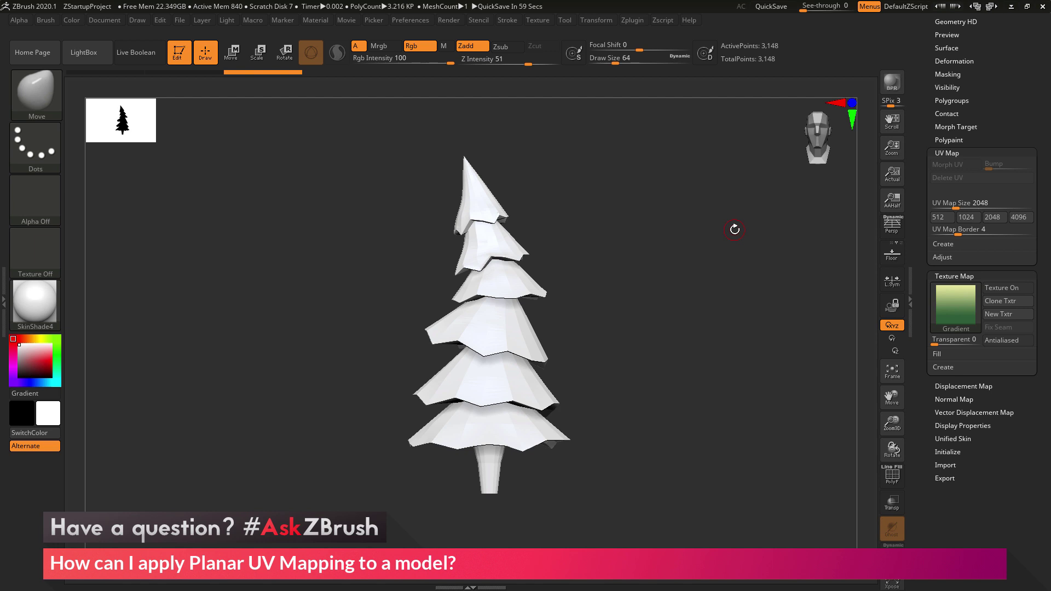
Apply planar UV mapping (Uvp) to the front-facing tree with the UV map creation options.
scroll(1006, 90, "up", 5)
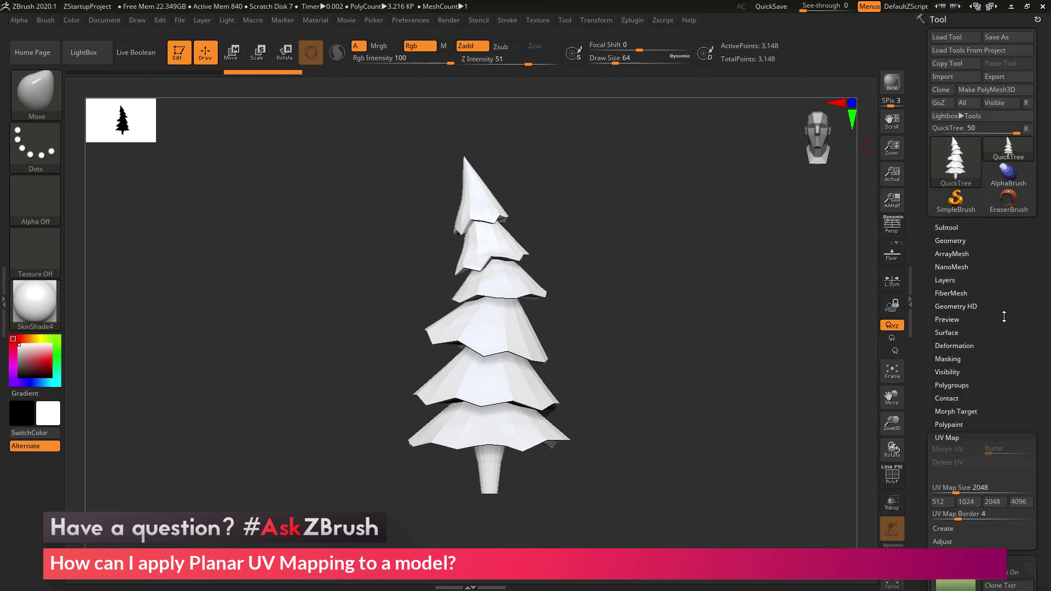
scroll(1004, 317, "down", 5)
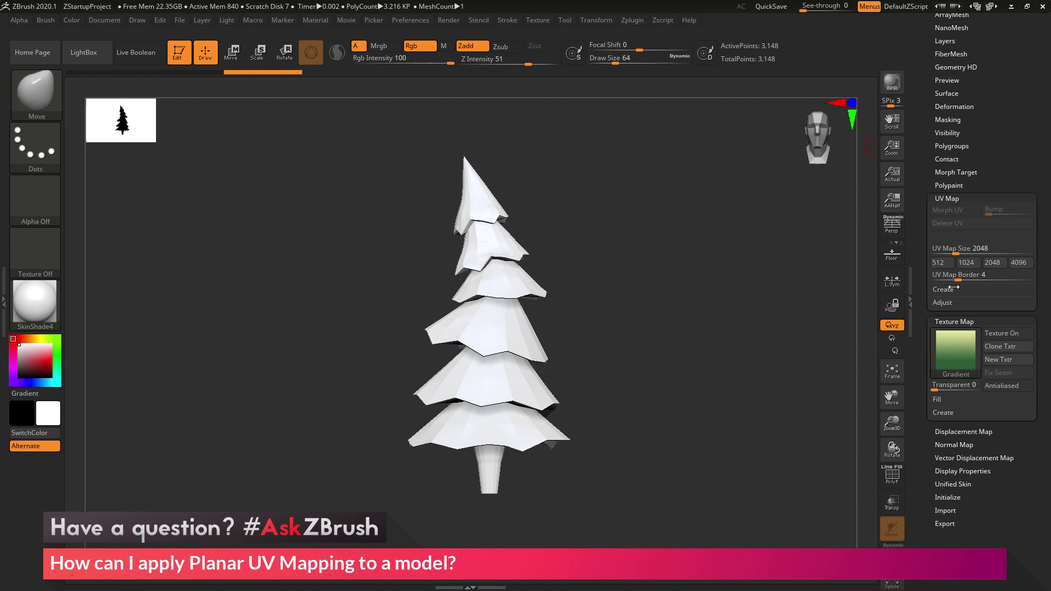
left_click(953, 288)
left_click_drag(917, 337, 920, 306)
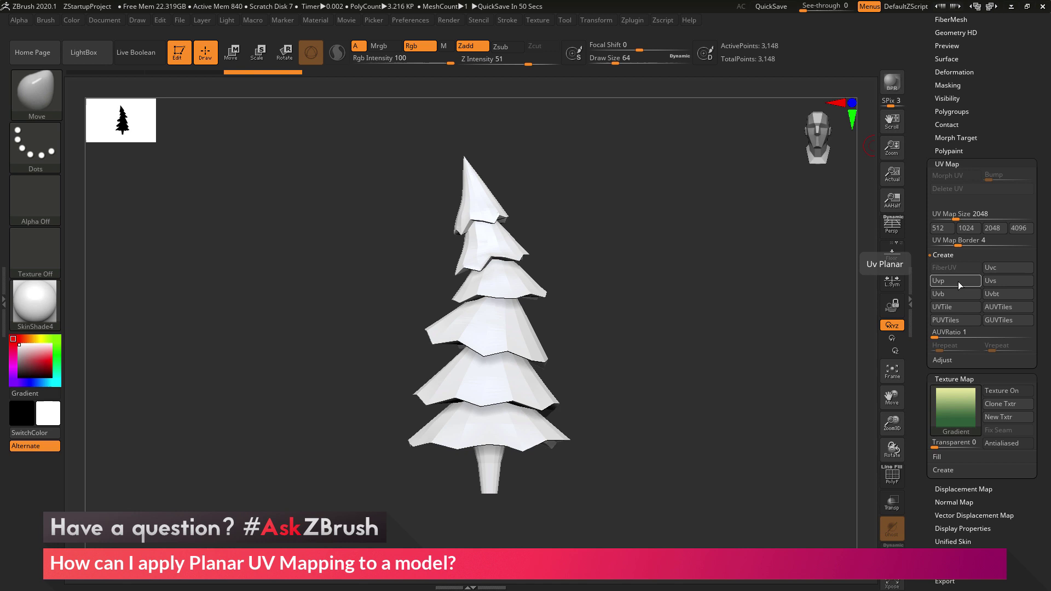
mouse_move(957, 434)
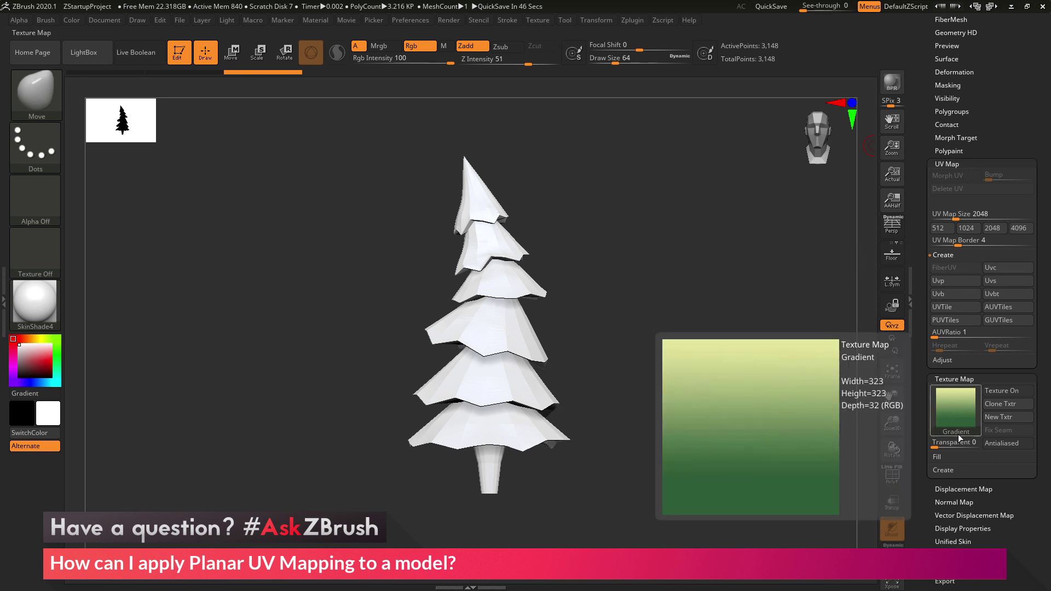
left_click(950, 281)
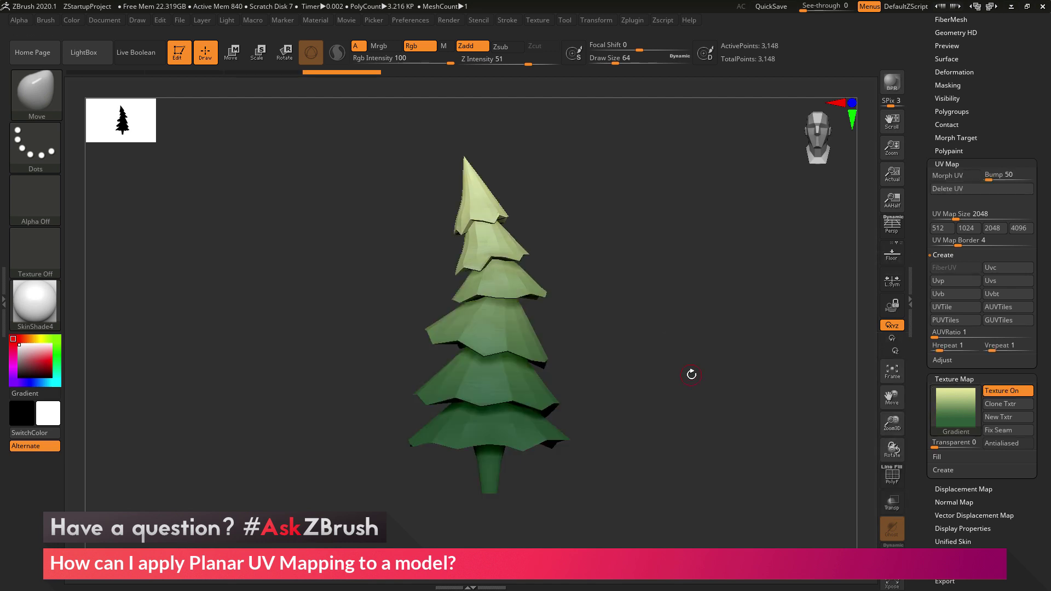
Generate a new texture map from the tree's UV map and preview its layout.
scroll(943, 385, "down", 3)
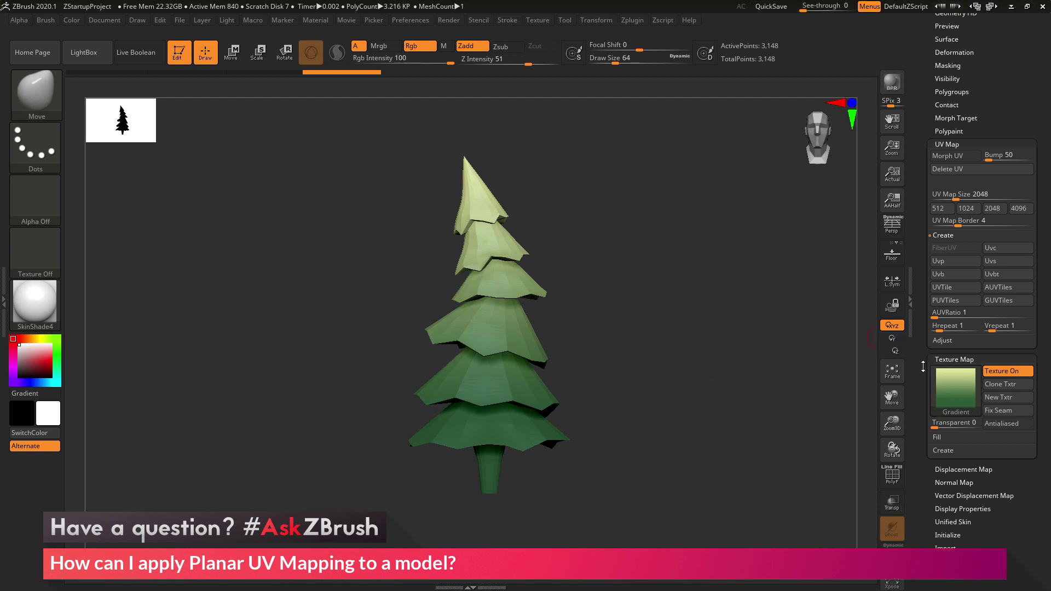
key("shift")
left_click(943, 387)
scroll(961, 369, "down", 1)
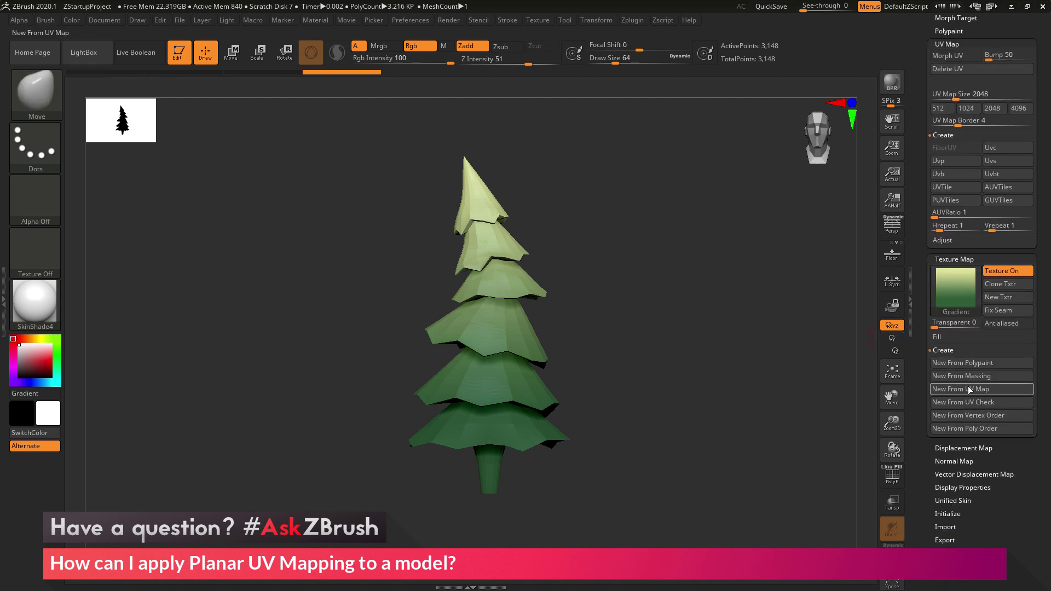
left_click(969, 389)
mouse_move(956, 301)
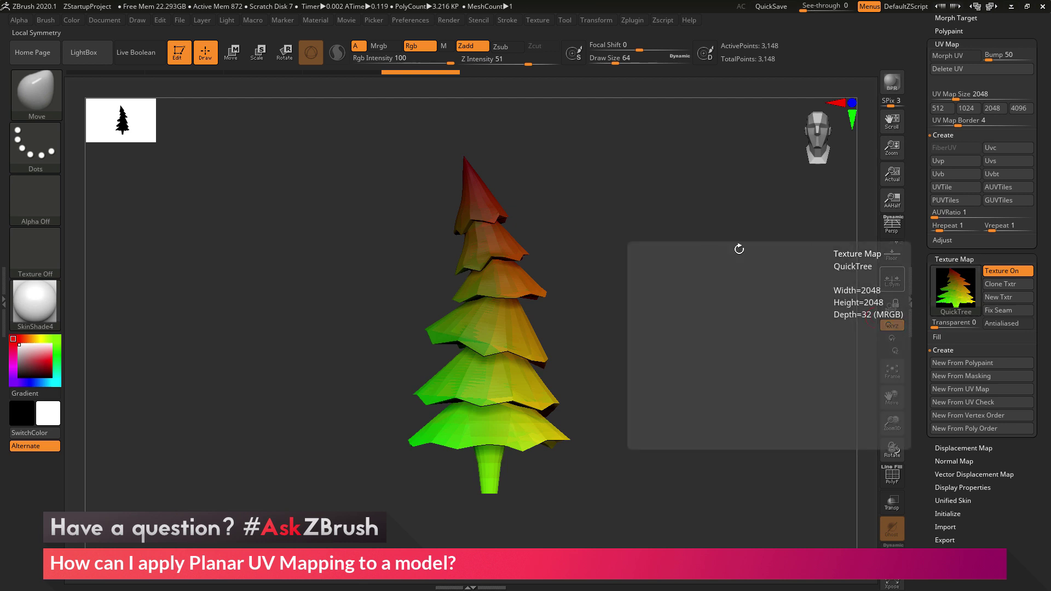
Set the tree's texture map to Gradient and switch its material to Flat Color.
left_click(958, 301)
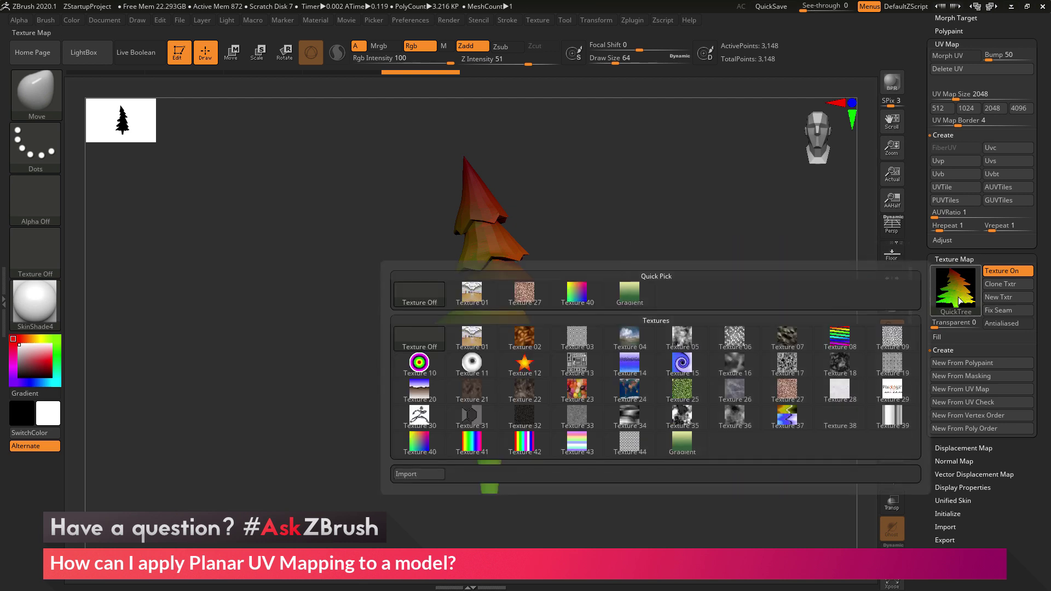
left_click(626, 296)
left_click_drag(786, 368, 755, 451)
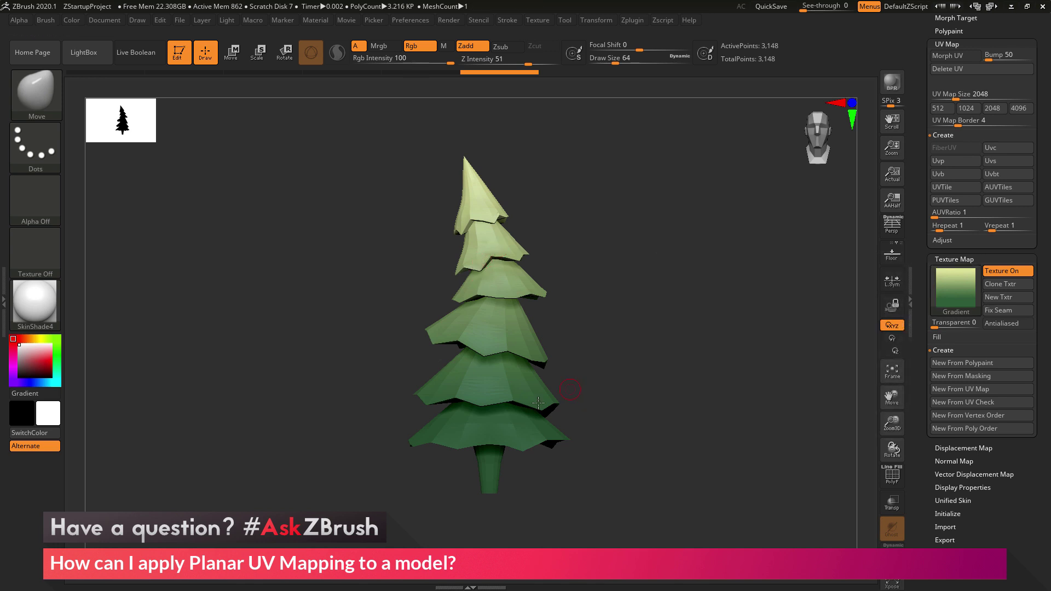
left_click(51, 301)
left_click(102, 430)
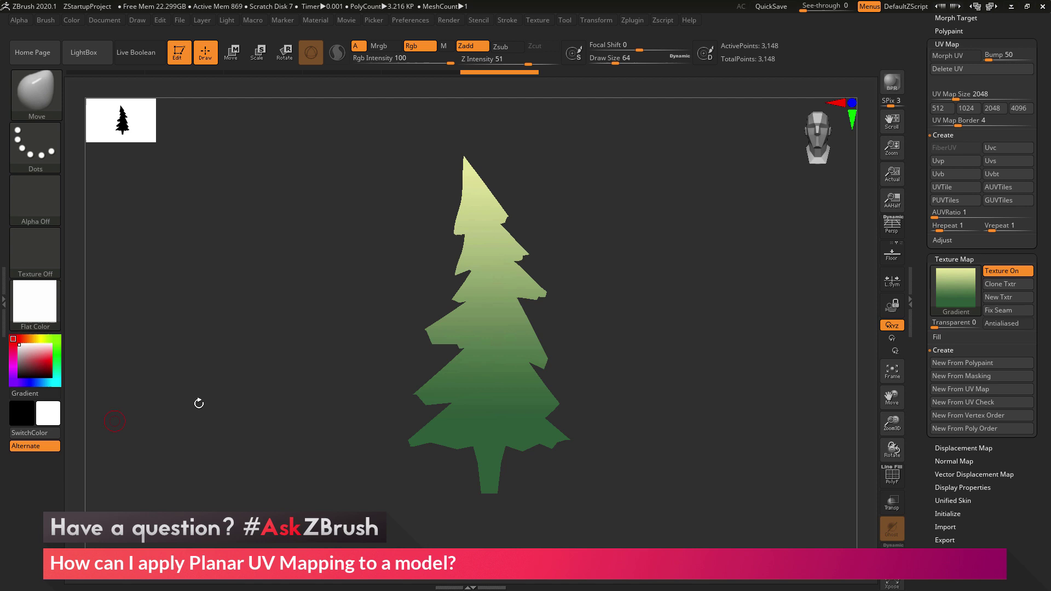
Duplicate the tree beside the original within the same mesh and turn the copy around its vertical axis.
left_click_drag(682, 362, 597, 314, "alt")
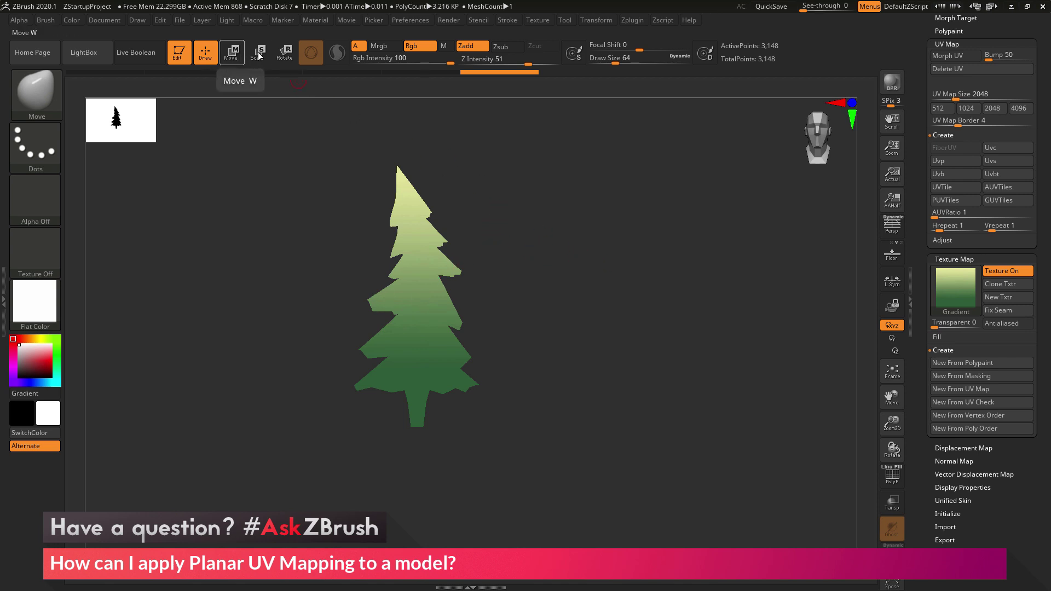
left_click(231, 53)
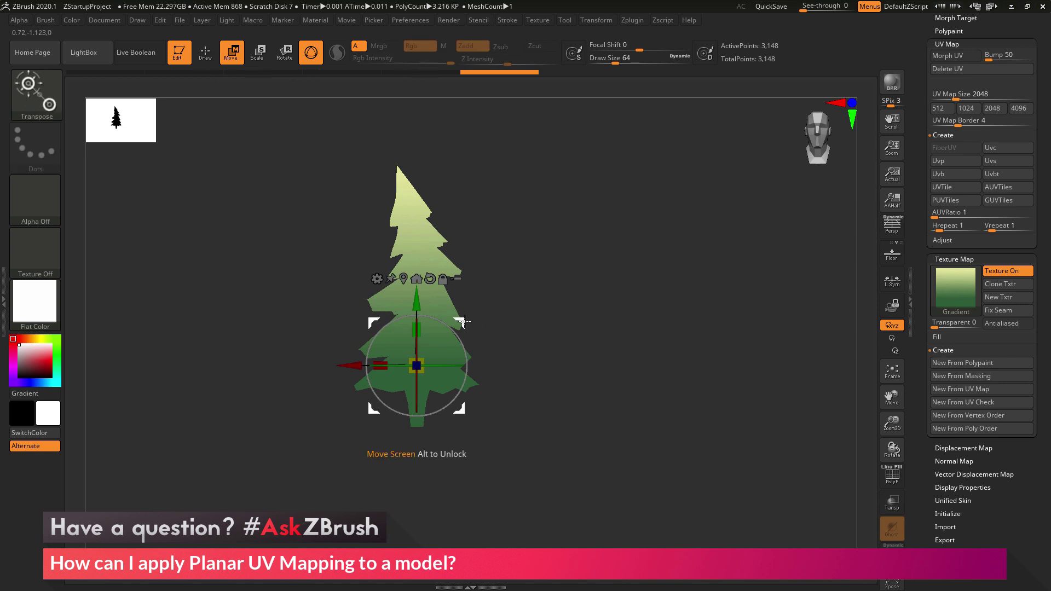
key("ctrl")
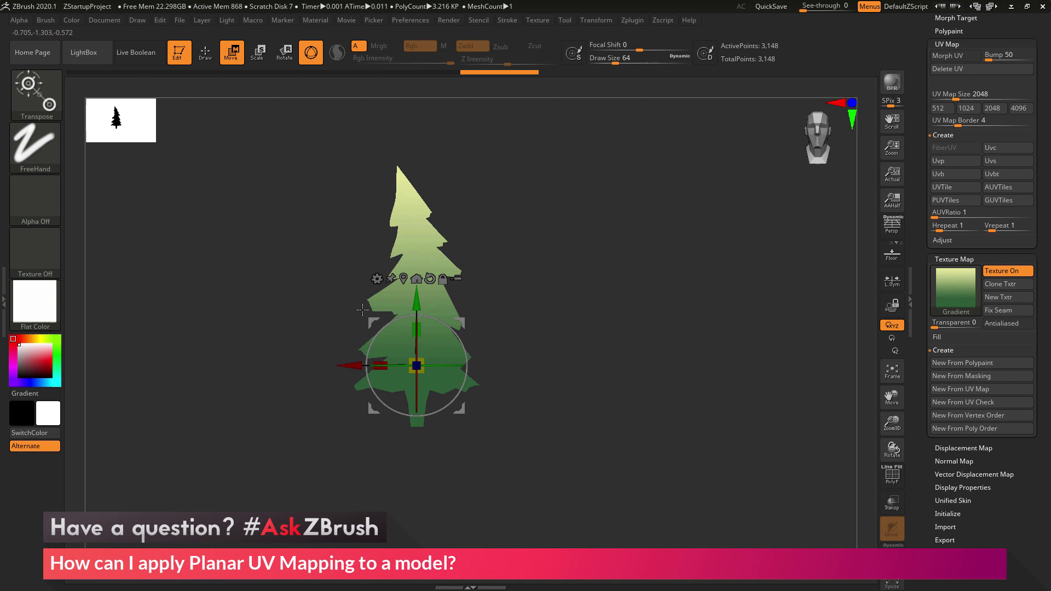
left_click_drag(460, 320, 578, 321, "ctrl")
left_click_drag(561, 363, 686, 366)
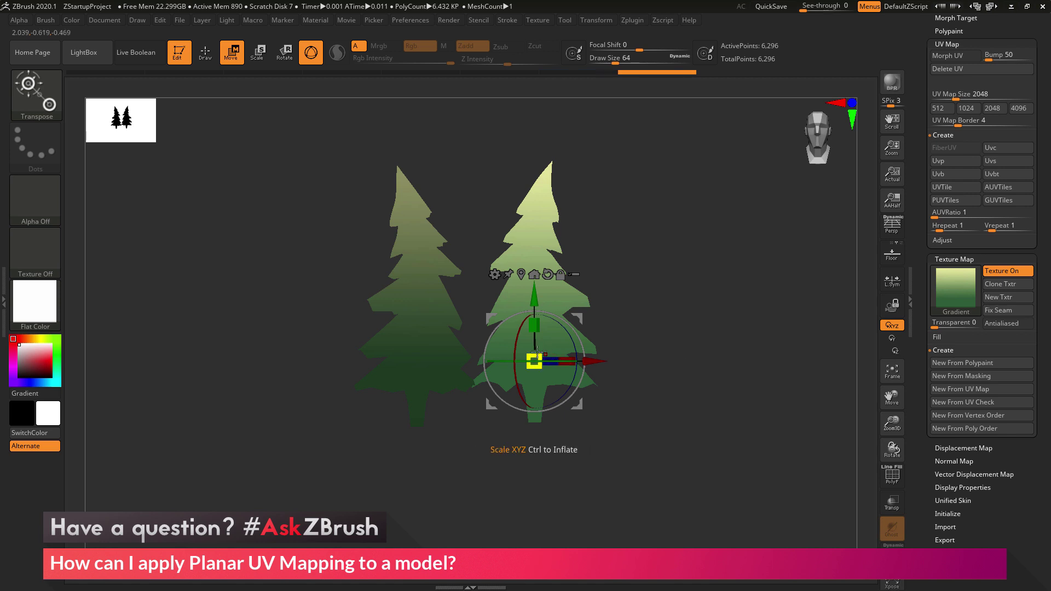
Scale the copied tree down slightly and reposition it close beside the original tree.
left_click_drag(535, 362, 572, 361)
left_click_drag(711, 309, 607, 317)
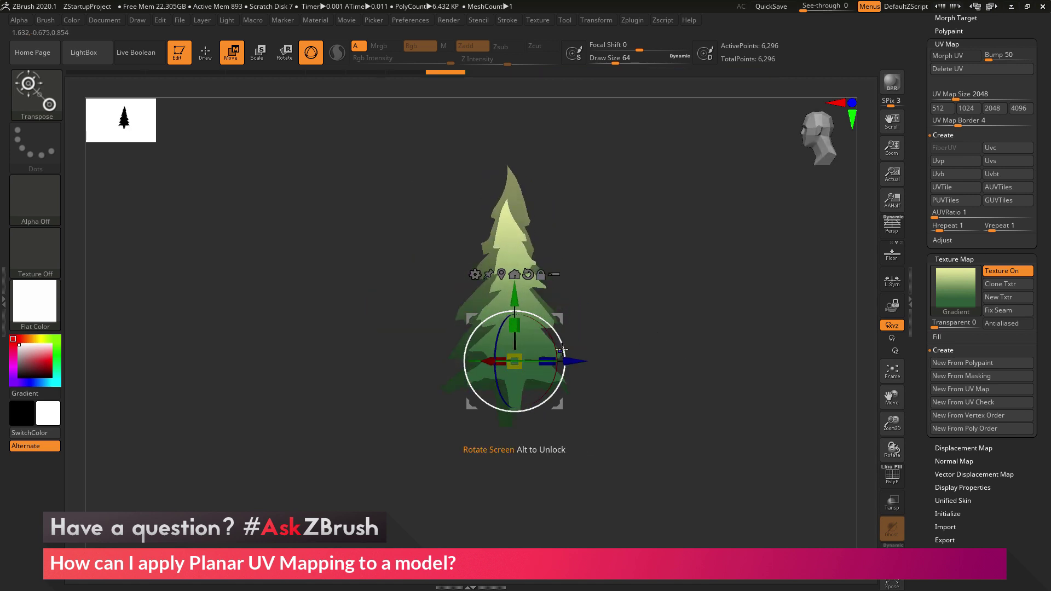
left_click_drag(567, 360, 710, 331)
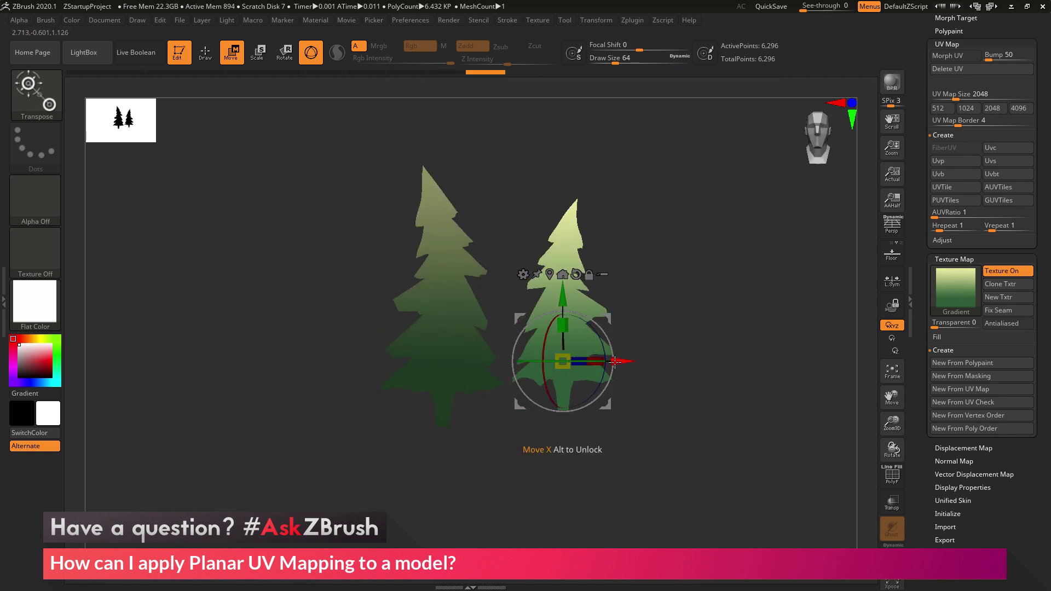
left_click_drag(618, 361, 590, 361)
left_click_drag(569, 327, 578, 324)
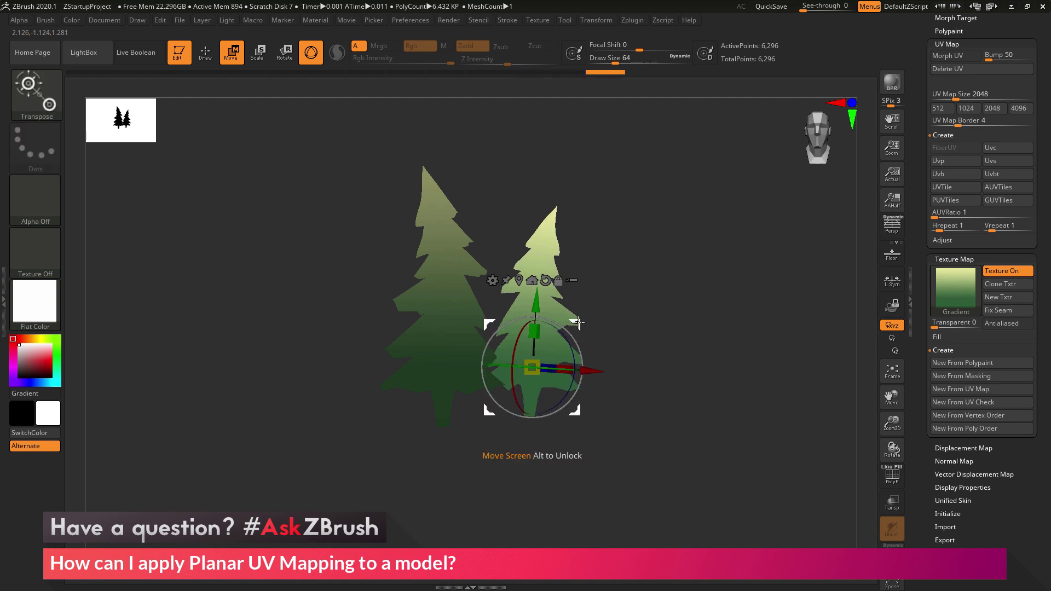
Duplicate the smaller tree to the other side of the original, clear the mask, and return to Draw mode.
left_click_drag(531, 367, 433, 327, "ctrl")
mouse_move(618, 272)
left_mouse_down()
mouse_move(666, 272)
mouse_move(659, 263)
mouse_move(693, 294)
left_mouse_up()
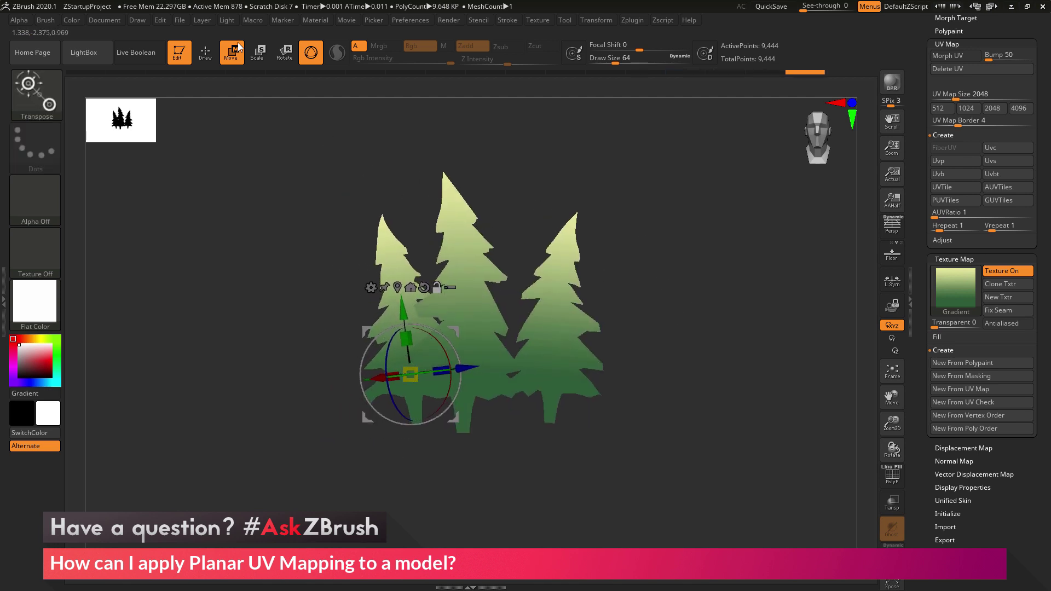
left_click(205, 52)
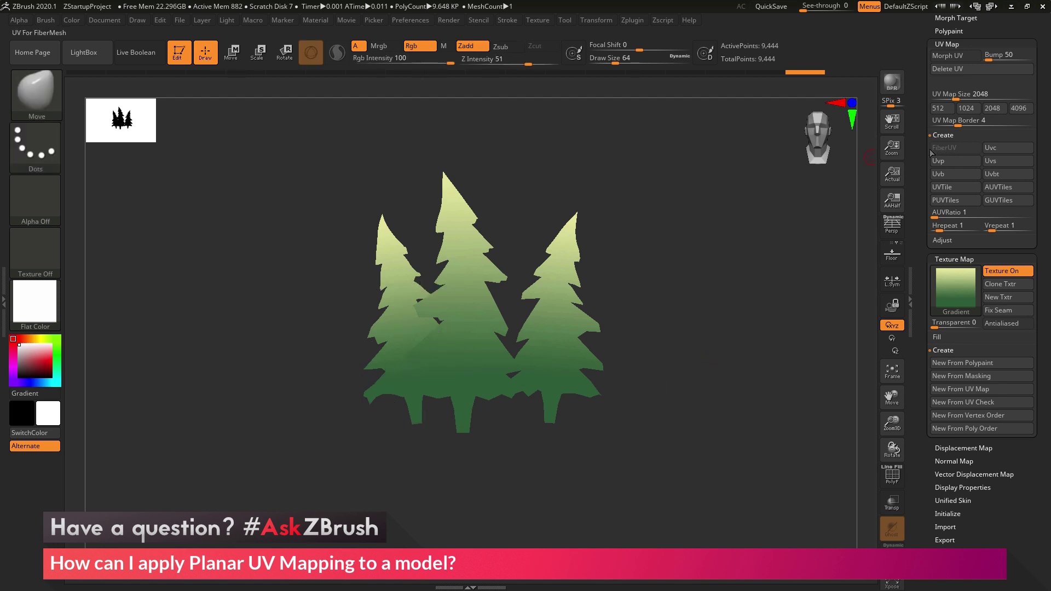
Reapply planar UV mapping (Uvp) across the group of three trees.
left_click_drag(921, 154, 920, 185)
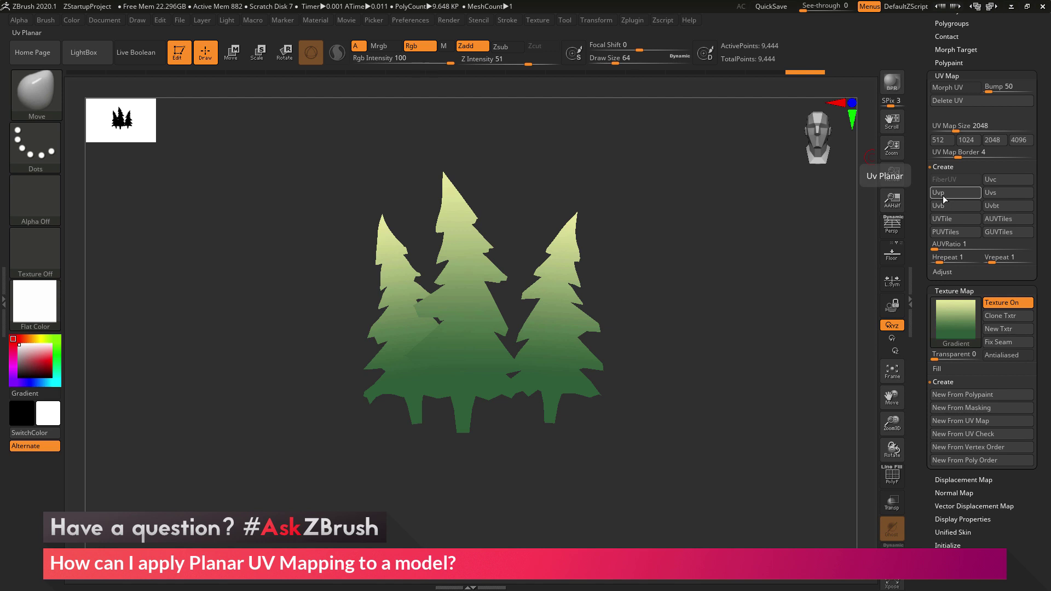
left_click(942, 196)
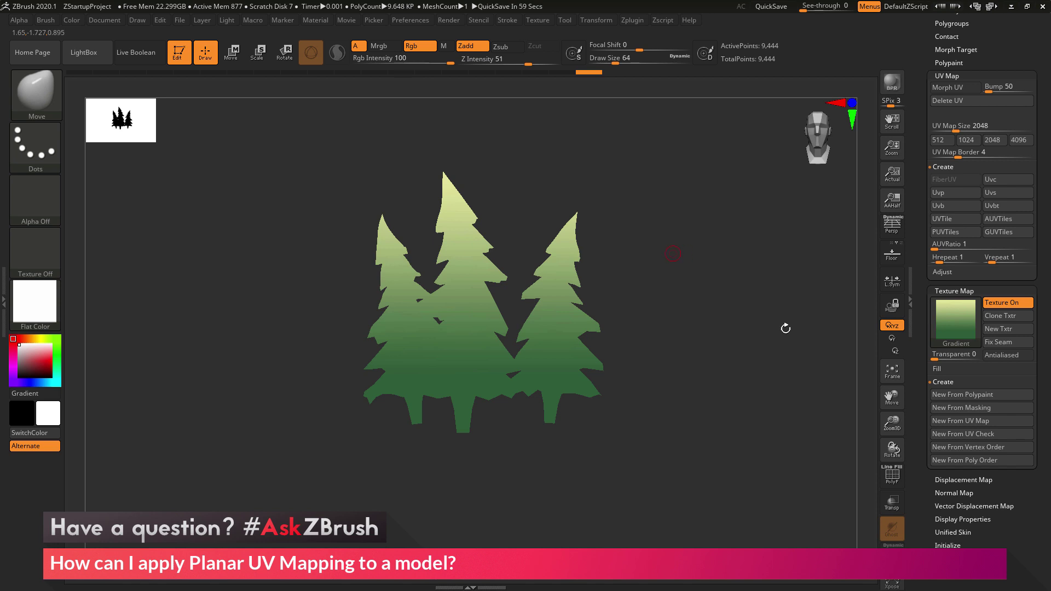
Generate a texture from the three trees' UV map to check its layout, and restore the Gradient texture.
left_click(952, 421)
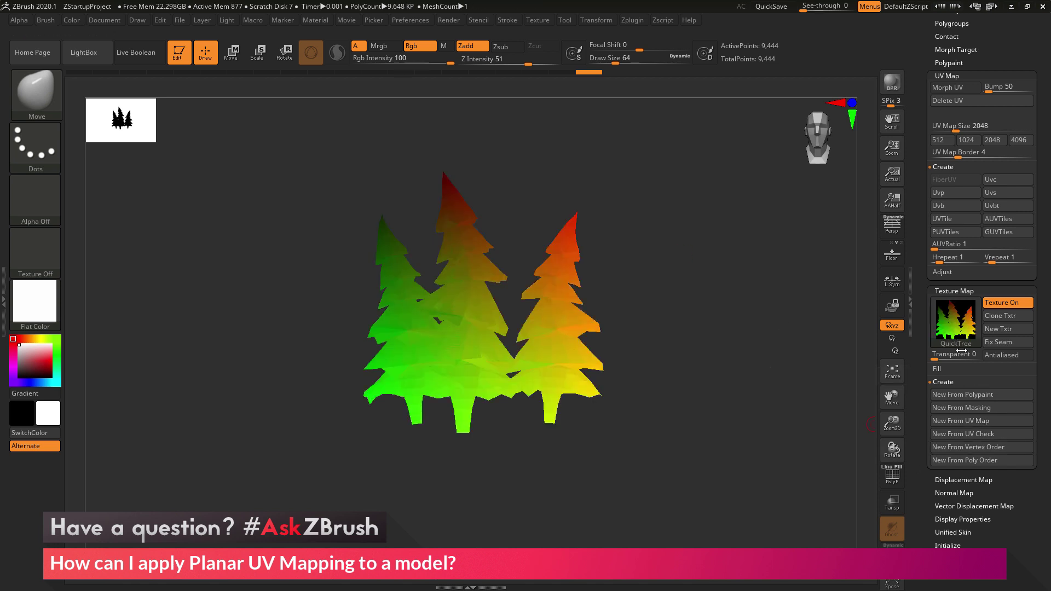
mouse_move(963, 325)
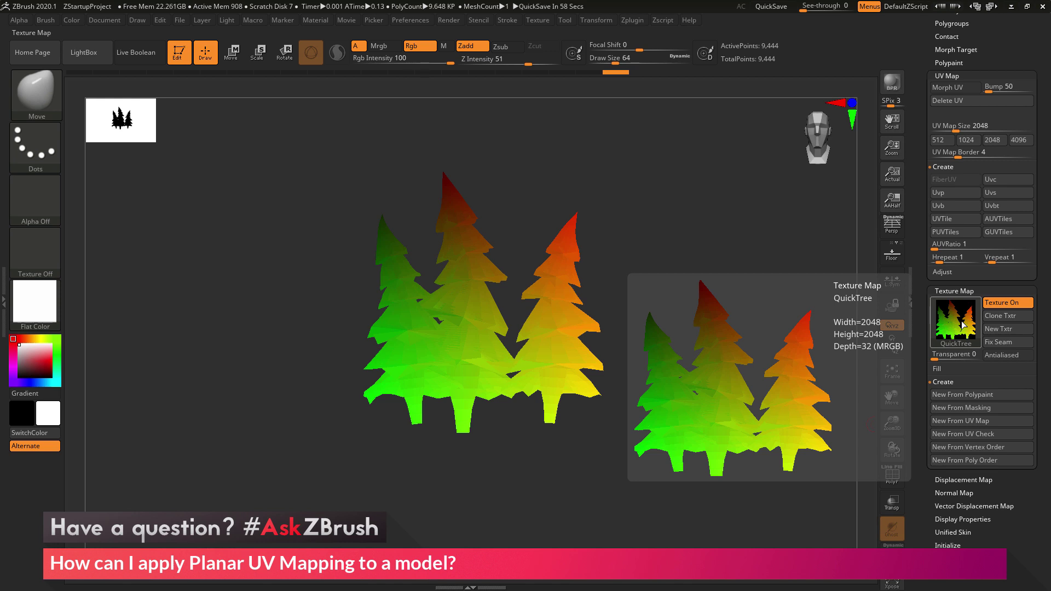
left_click(962, 325)
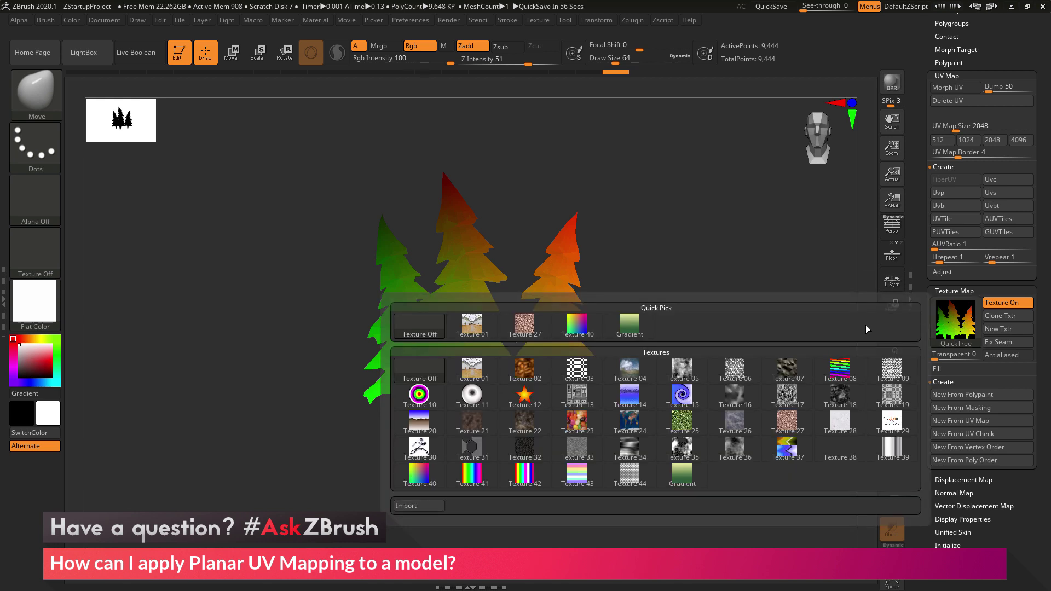
left_click(624, 328)
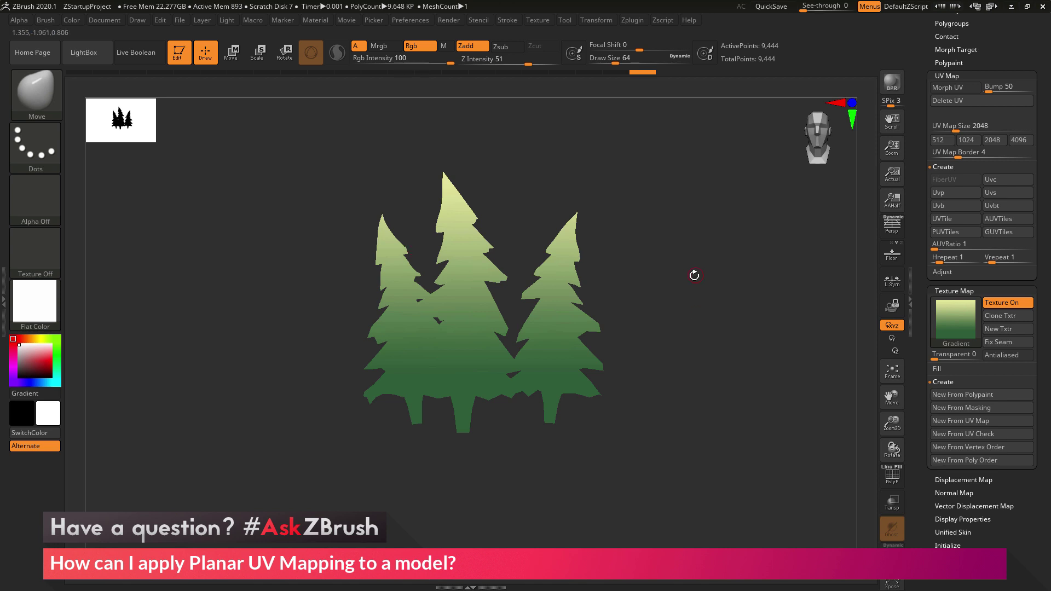
Duplicate the group of three trees and place the copy behind the original group.
left_click_drag(764, 316, 711, 383, "alt")
key("w")
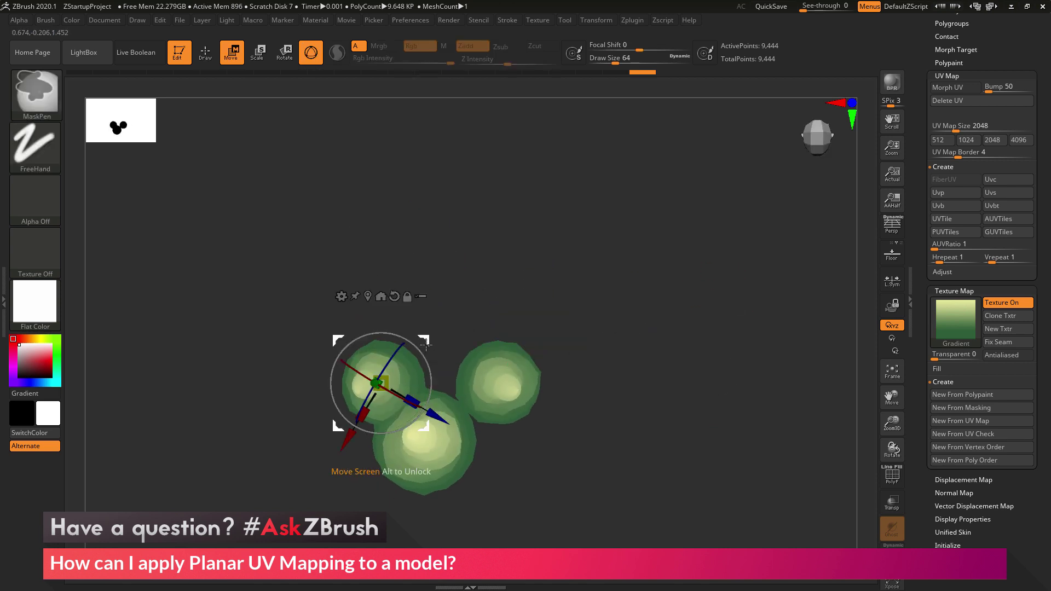
left_click_drag(423, 340, 440, 222, "ctrl")
left_click_drag(745, 328, 724, 282)
left_click_drag(724, 282, 750, 326, "alt")
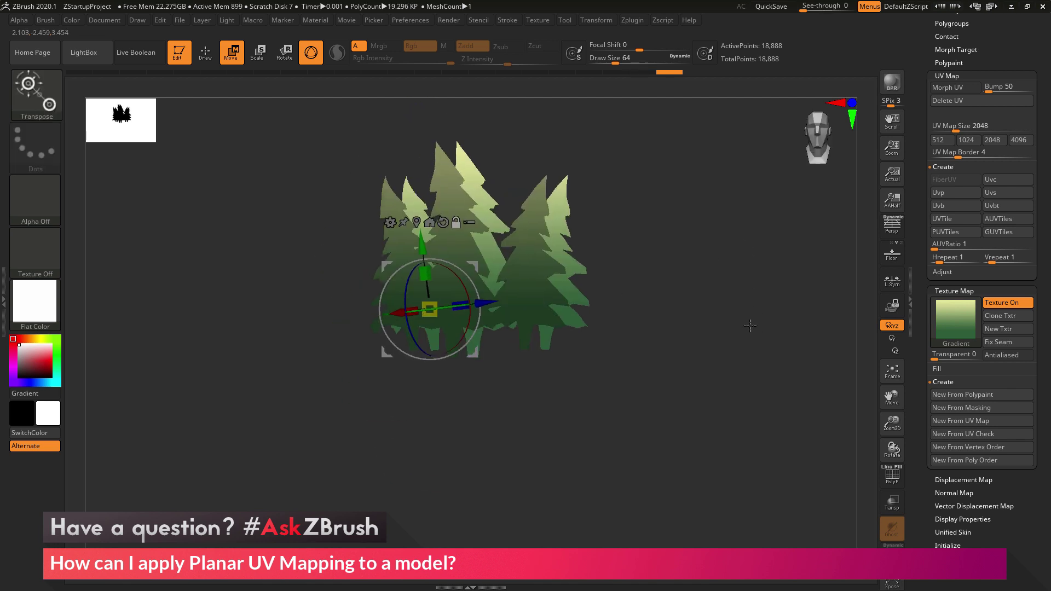
Rotate and reposition the copied trees behind the originals, clear the mask, and return to Draw mode.
left_click_drag(486, 302, 421, 256)
left_click_drag(392, 297, 247, 305)
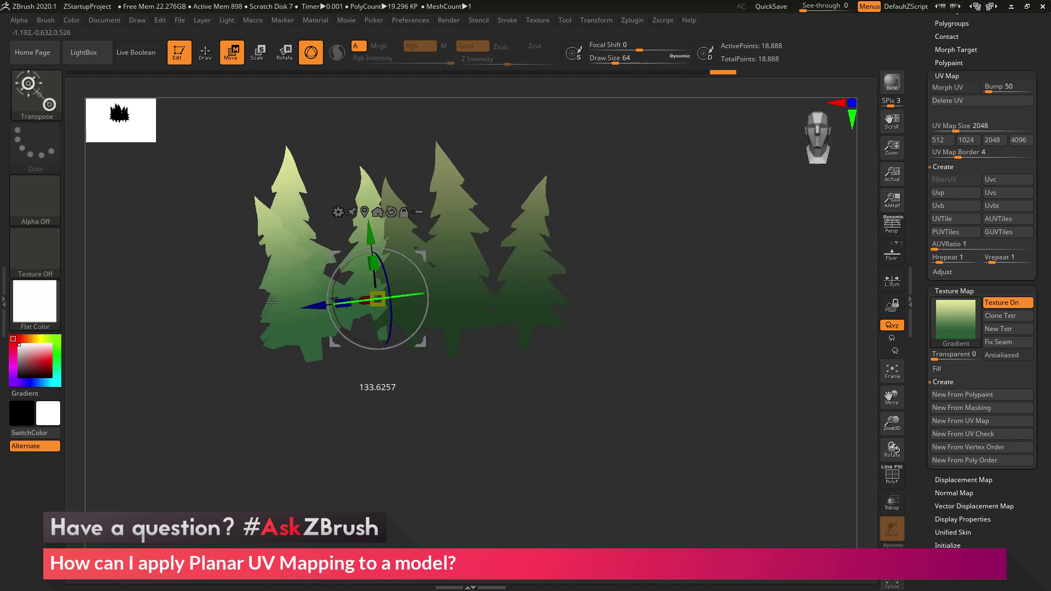
left_click_drag(421, 256, 522, 239)
left_click_drag(502, 279, 544, 250)
right_click_drag(670, 242, 660, 269, "ctrl")
left_click_drag(568, 282, 503, 241)
right_click_drag(307, 83, 325, 104, "alt")
left_click(205, 52)
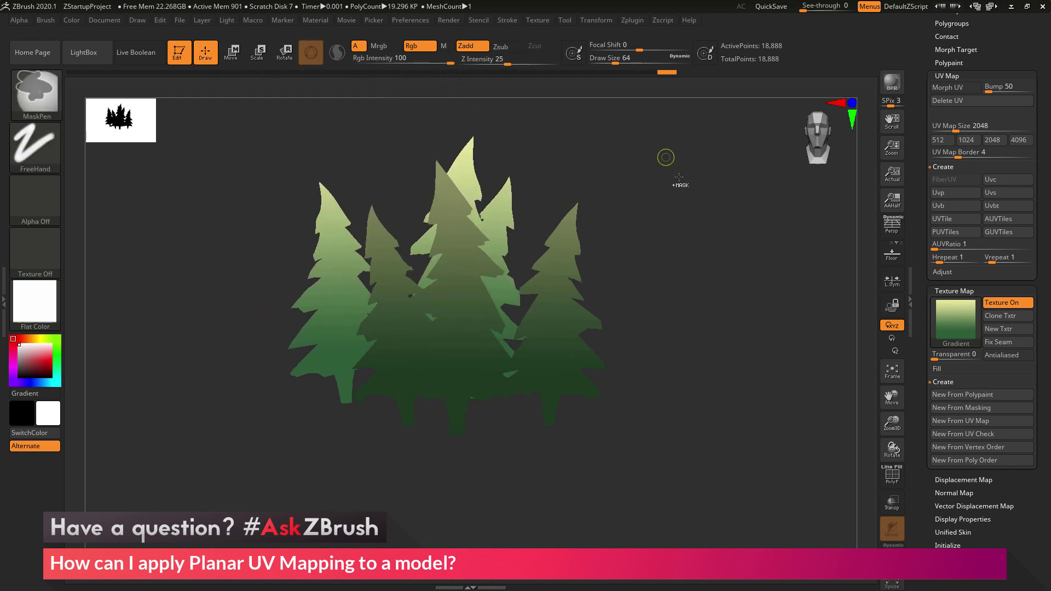
Reapply planar UV mapping (Uvp) across the enlarged tree group and check the Gradient texture.
scroll(934, 173, "up", 3)
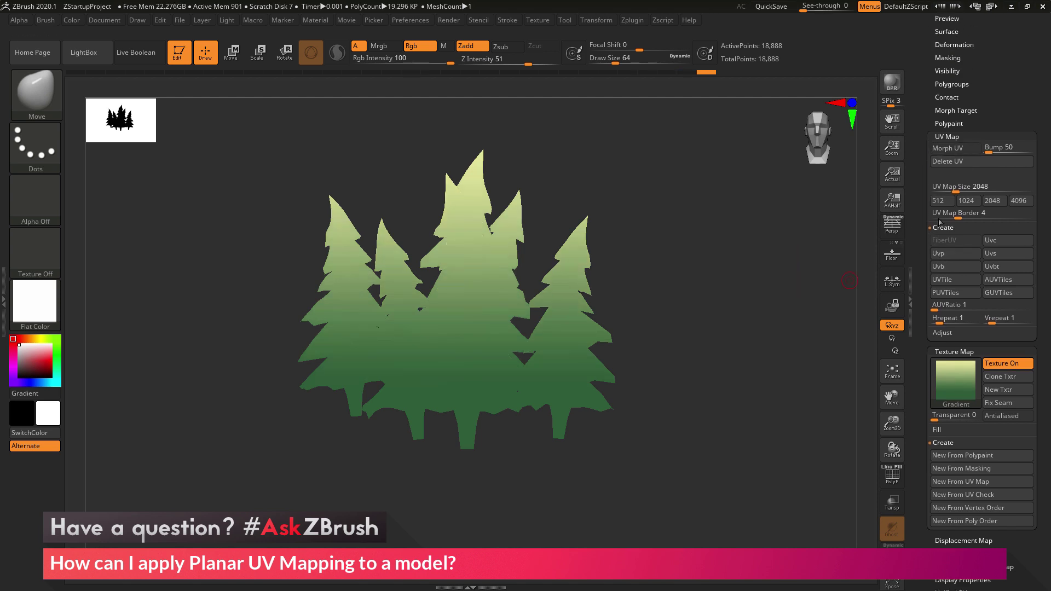
left_click(951, 251)
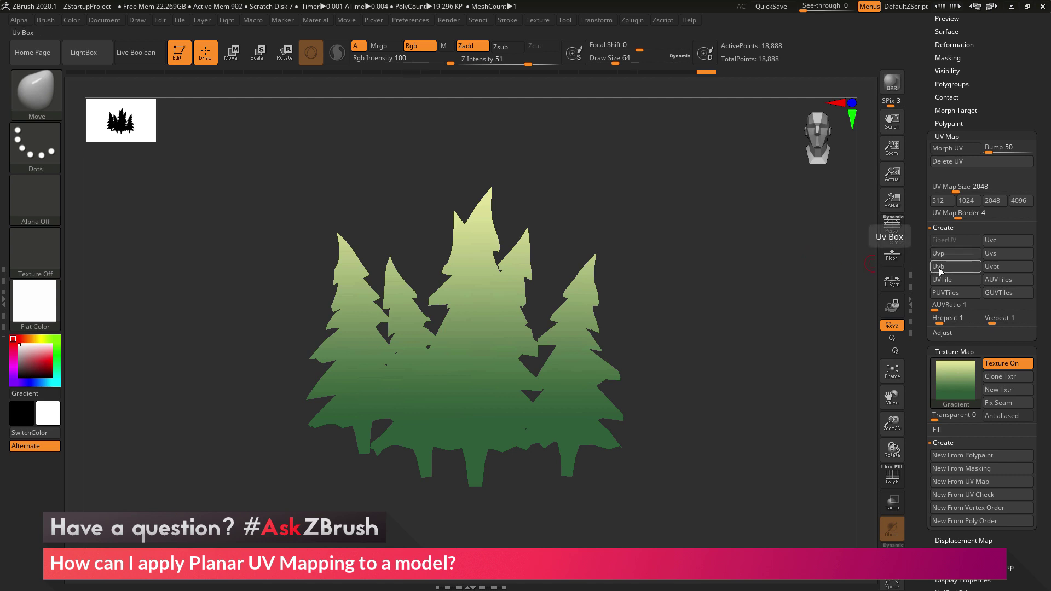
mouse_move(963, 371)
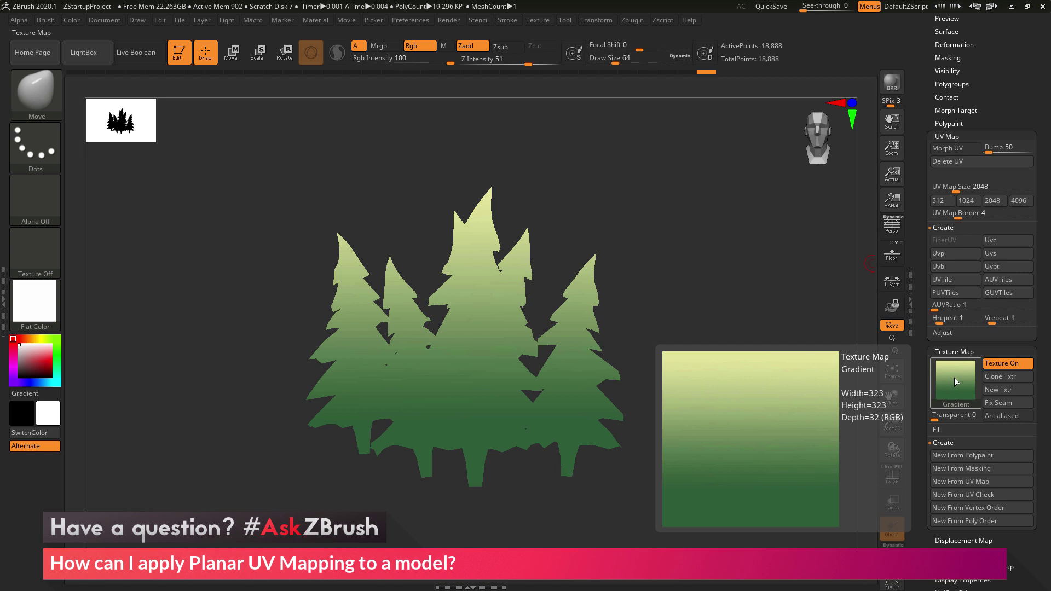
Try box (Uvb), UVTile and packed (PUVTiles) UV mapping on the trees to compare how the gradient projects.
left_click(954, 267)
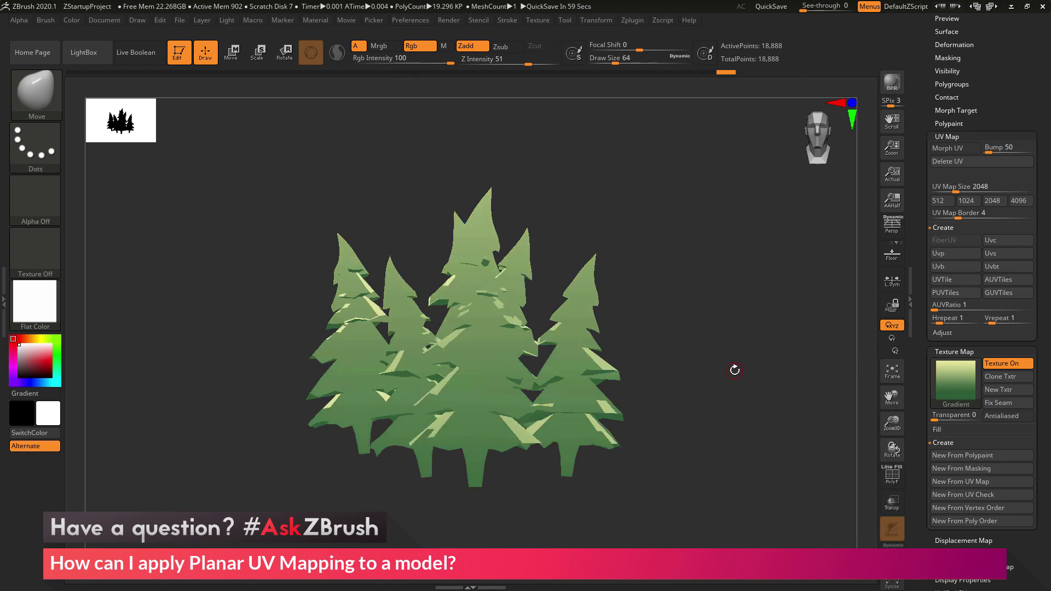
left_click_drag(735, 368, 709, 342)
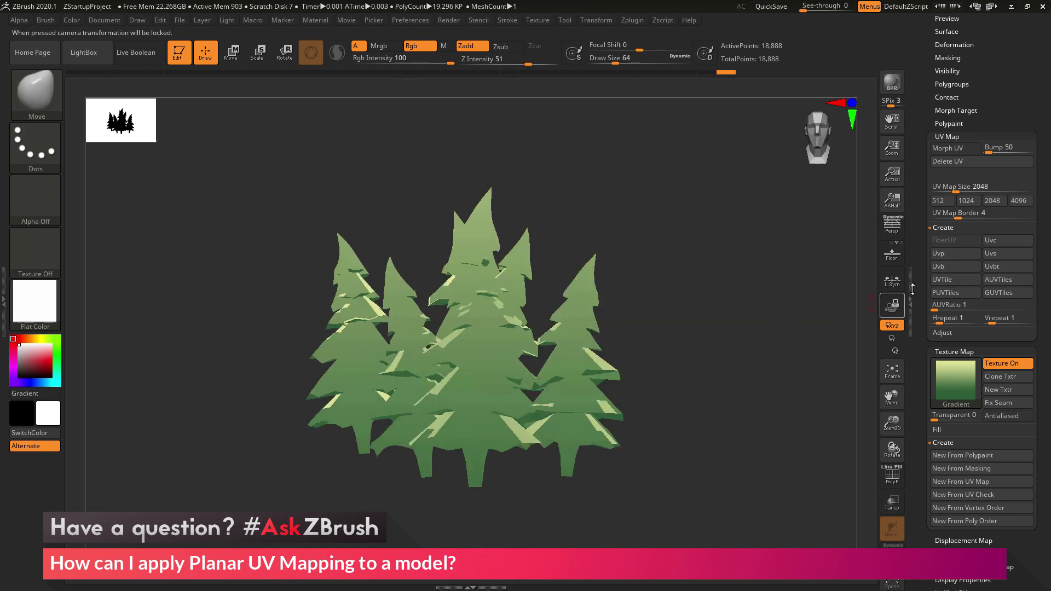
left_click(944, 280)
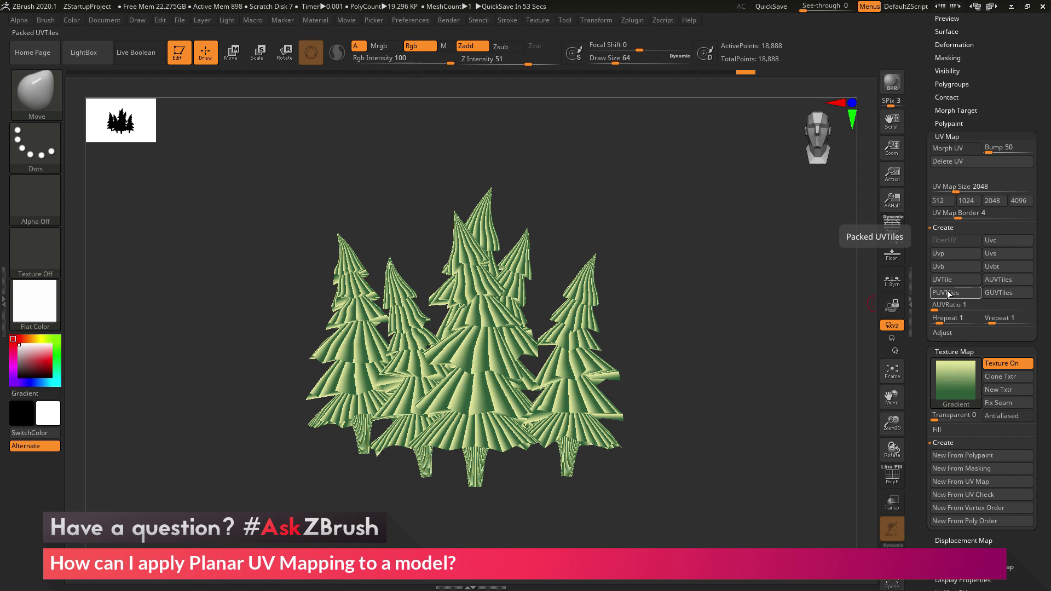
left_click(948, 294)
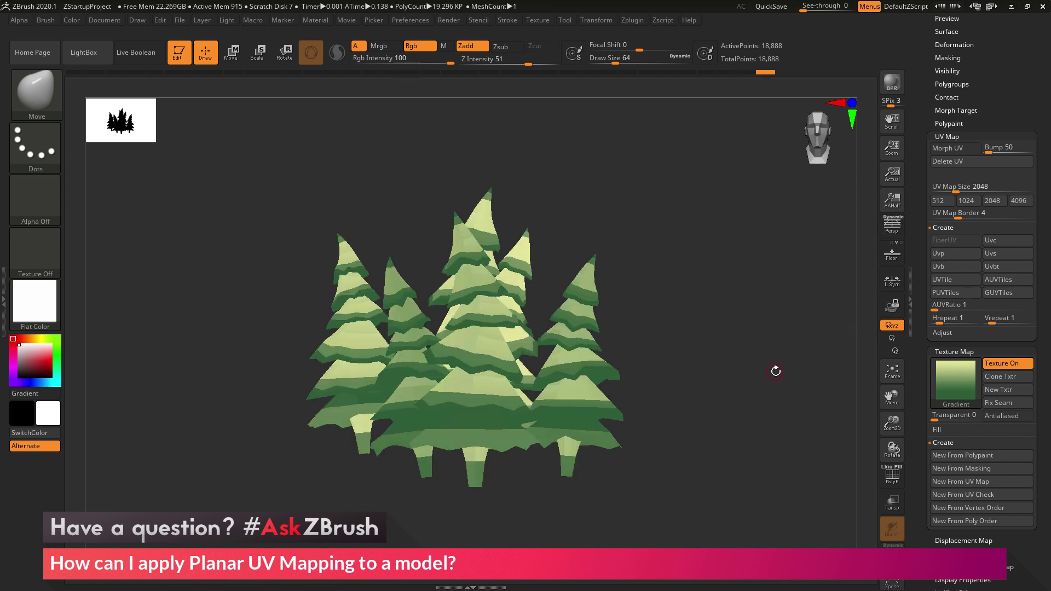
left_click_drag(776, 371, 746, 345)
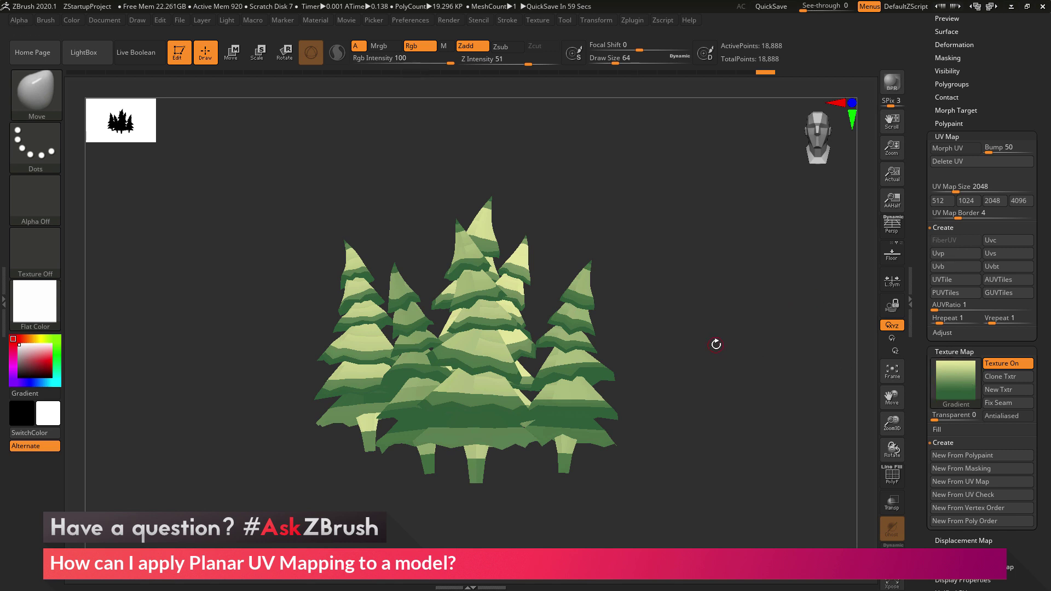
Try cylindrical (Uvc) and spherical (Uvs) UV mapping on the trees, inspecting the gradient from different angles.
left_click(1002, 241)
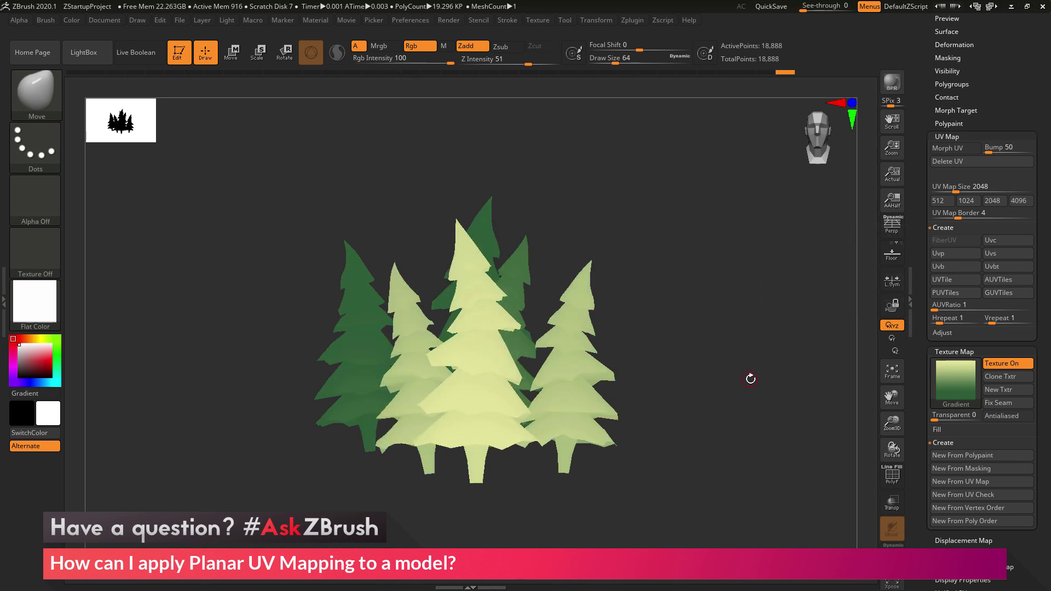
mouse_move(750, 379)
left_mouse_down()
mouse_move(683, 383)
mouse_move(735, 399)
mouse_move(826, 405)
left_mouse_up()
left_click(1012, 253)
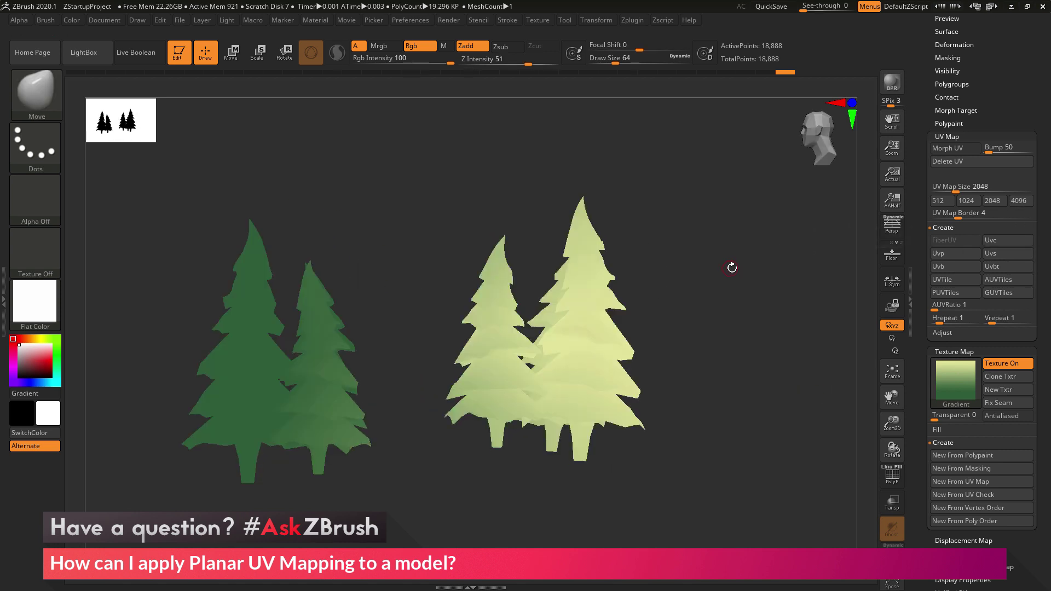
left_click_drag(732, 268, 806, 269)
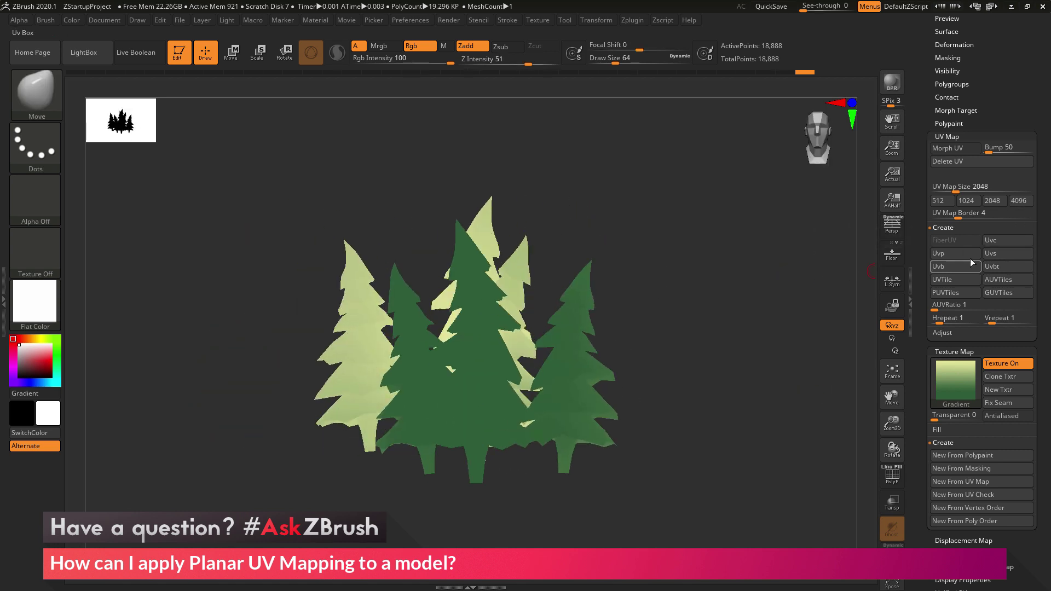
Try box tiles (Uvbt), adaptive (AUVTiles) and group (GUVTiles) UV mapping on the trees.
left_click(1002, 267)
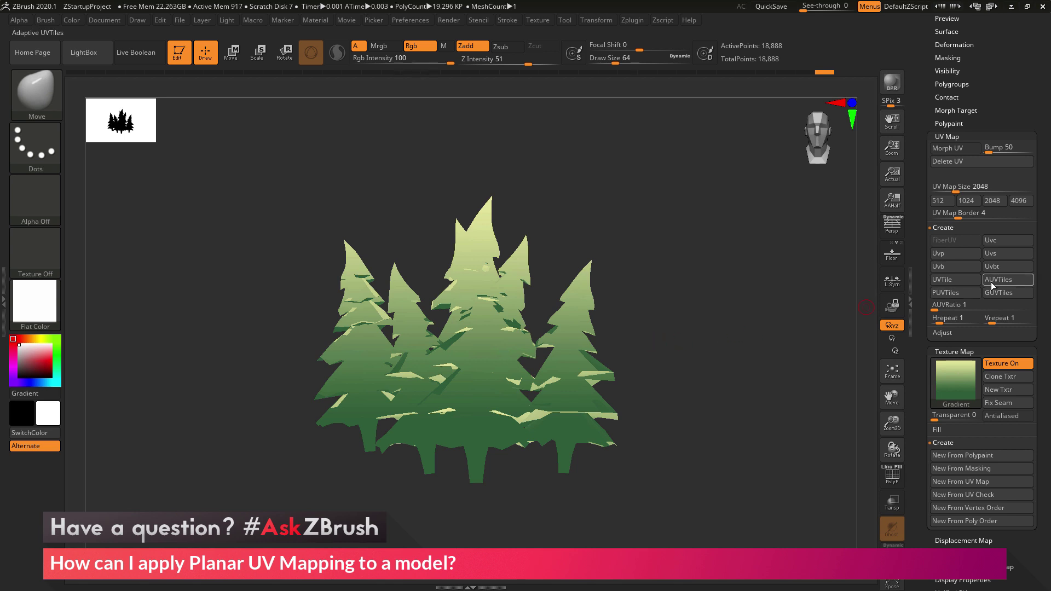
left_click(996, 280)
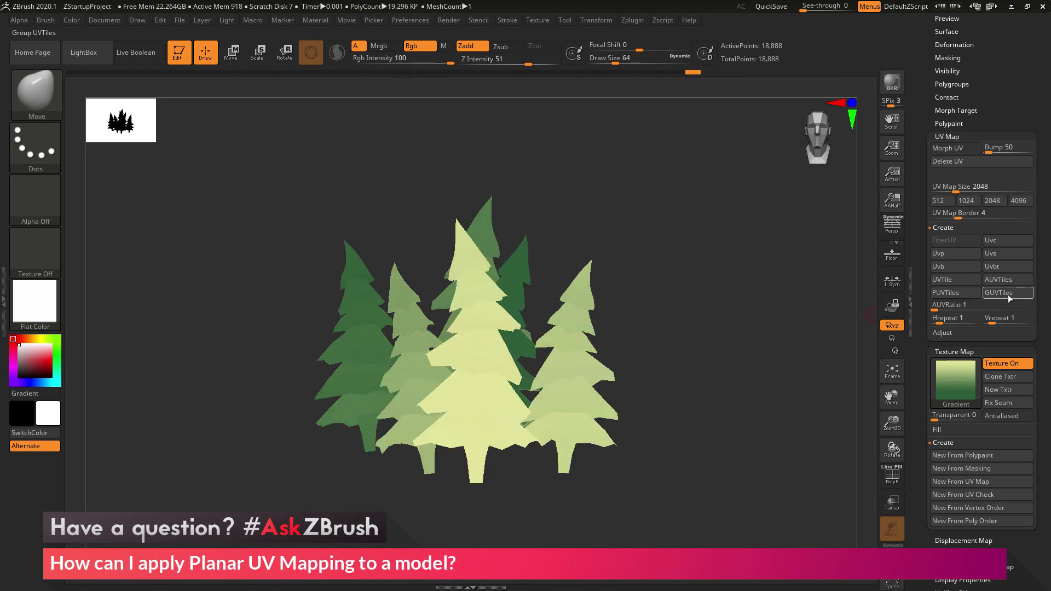
left_click(999, 293)
left_click(1024, 280)
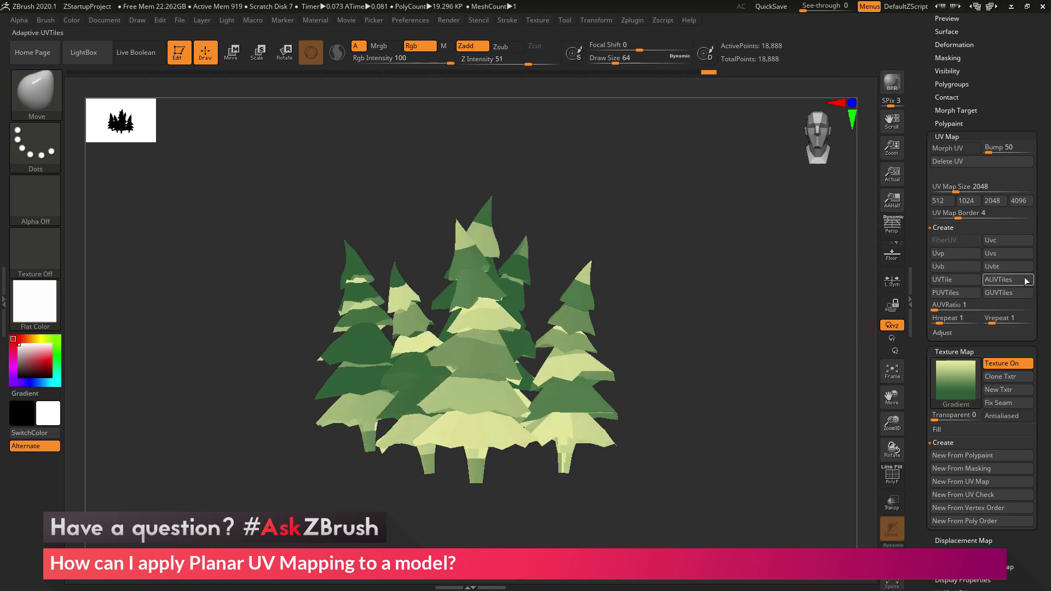
Reapply planar mapping (Uvp) to the trees and compare it with UVTile, Uvs, Uvbt and AUVTiles.
left_click(963, 253)
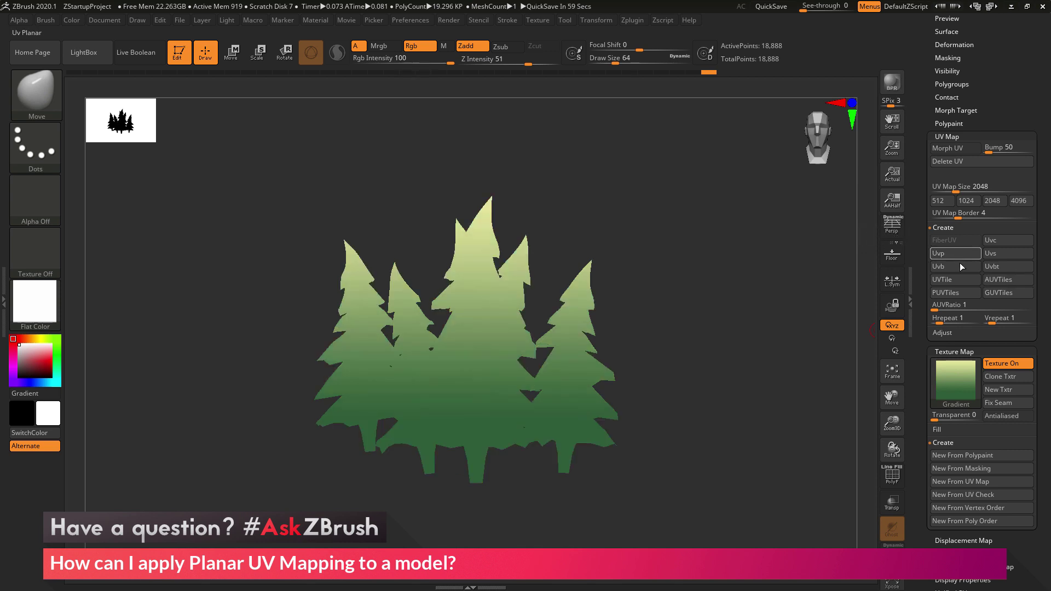
left_click(961, 280)
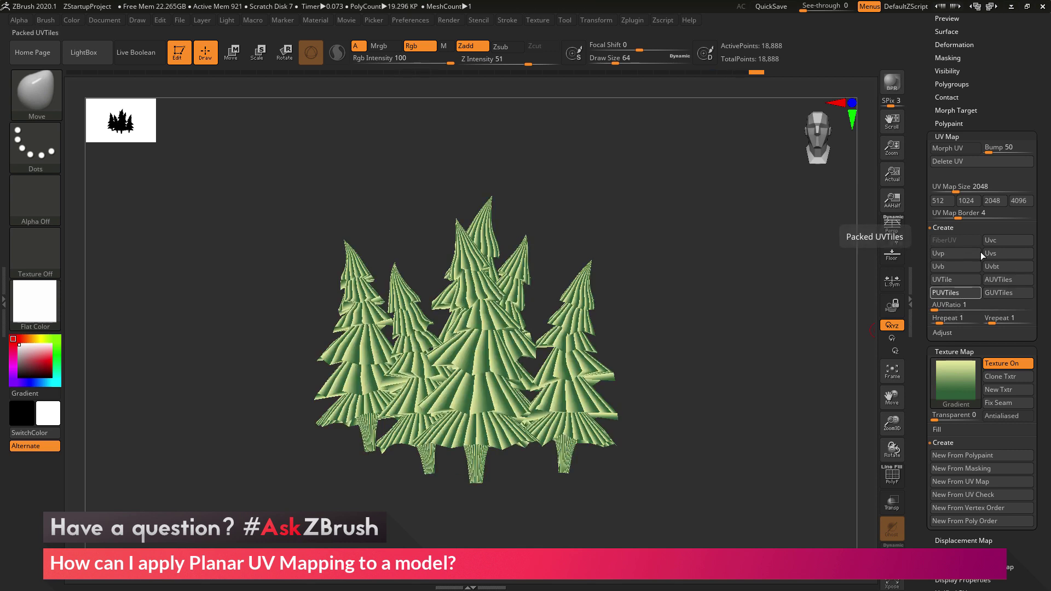
left_click(995, 253)
left_click(997, 267)
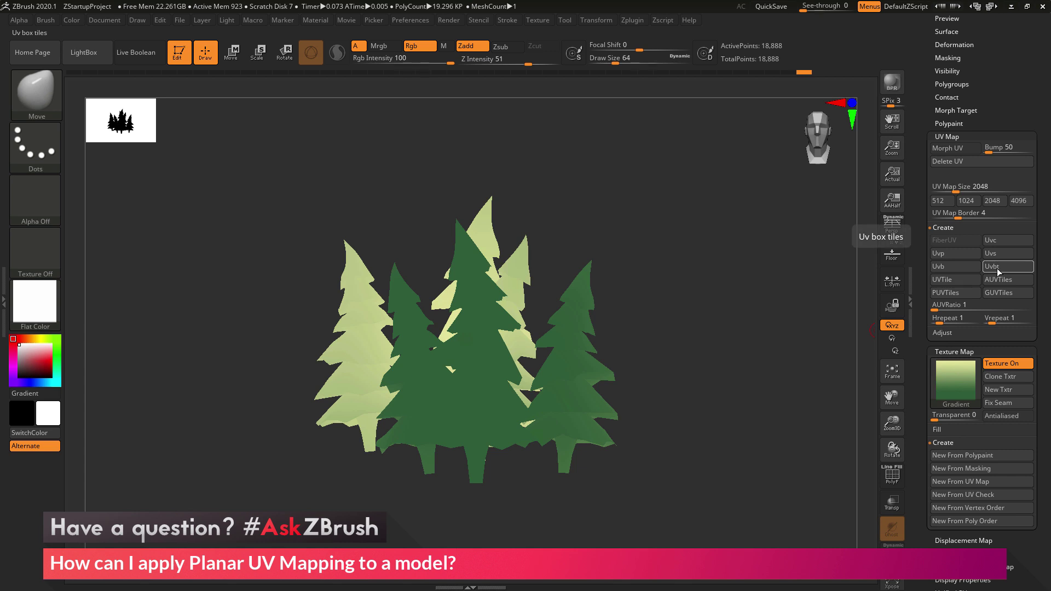
left_click(1001, 281)
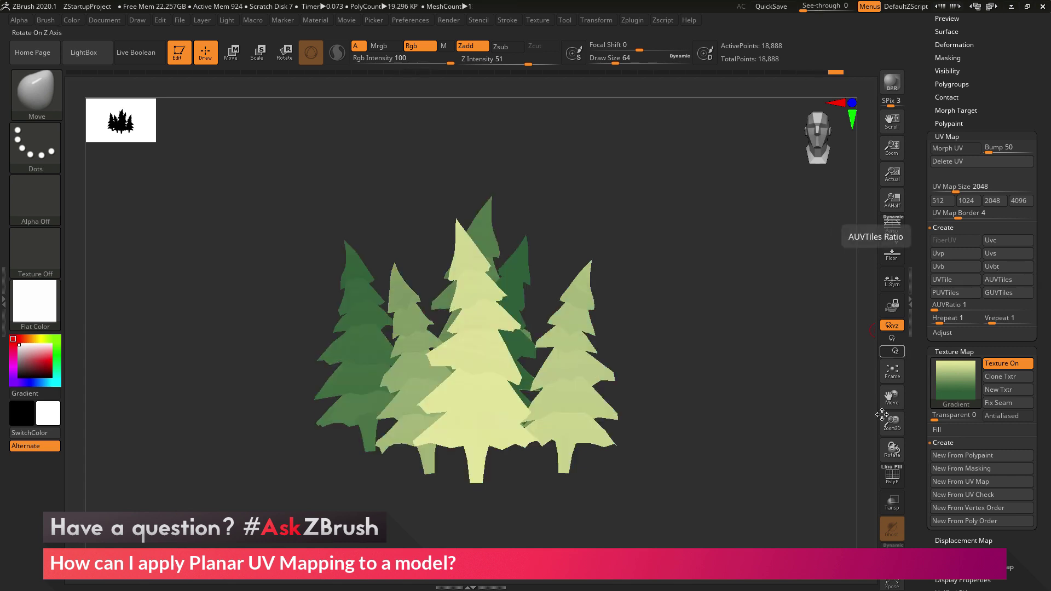
Cycle the trees' UV mapping between GUVTiles, Uvbt, Uvs and AUVTiles, finishing on AUVTiles.
left_click(997, 295)
left_click(1000, 278)
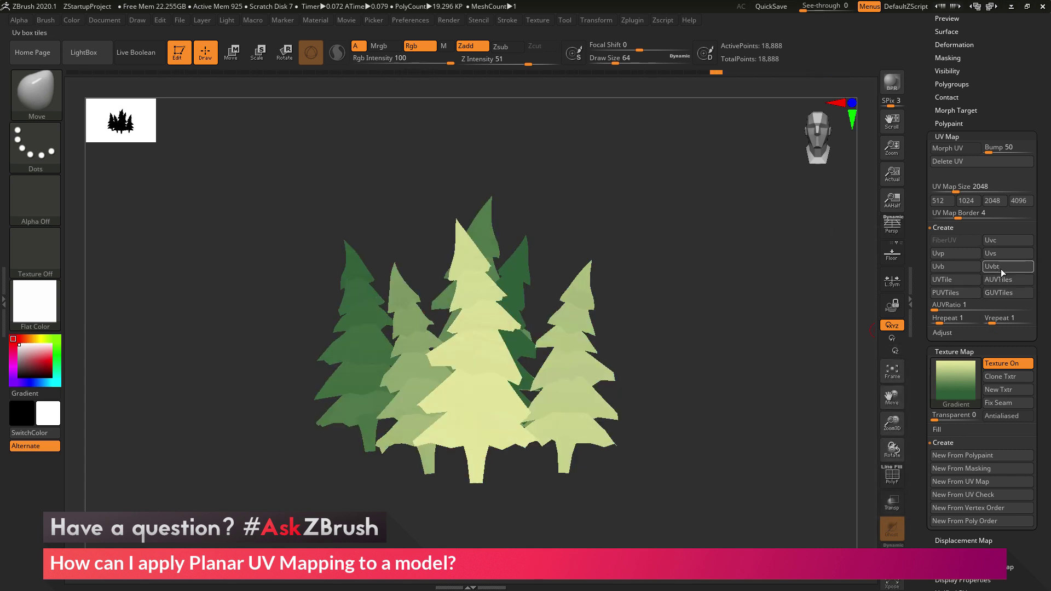
left_click(1001, 267)
left_click(1004, 251)
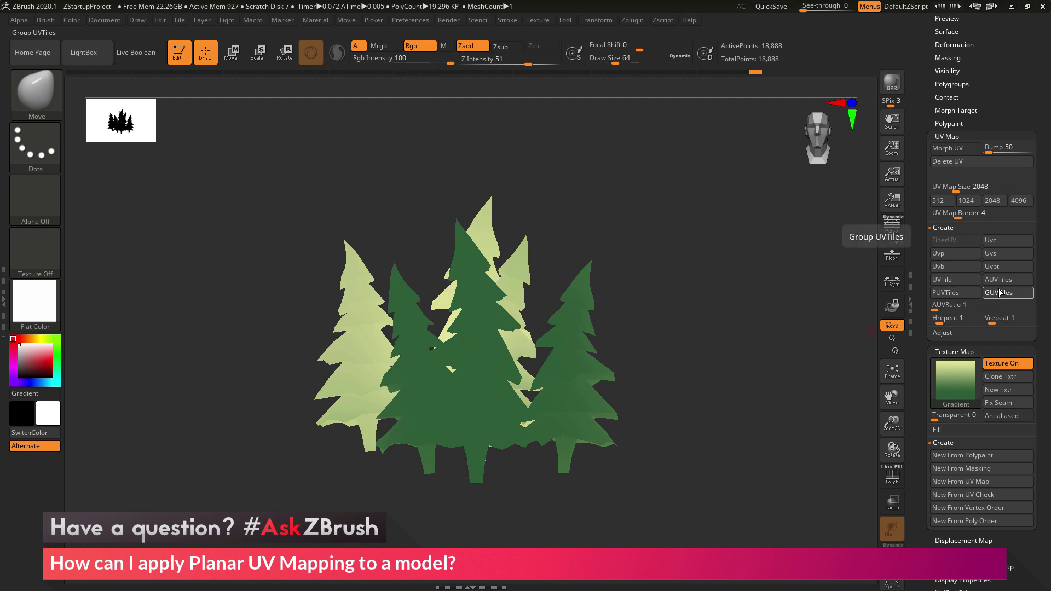
left_click(1000, 293)
left_click(999, 281)
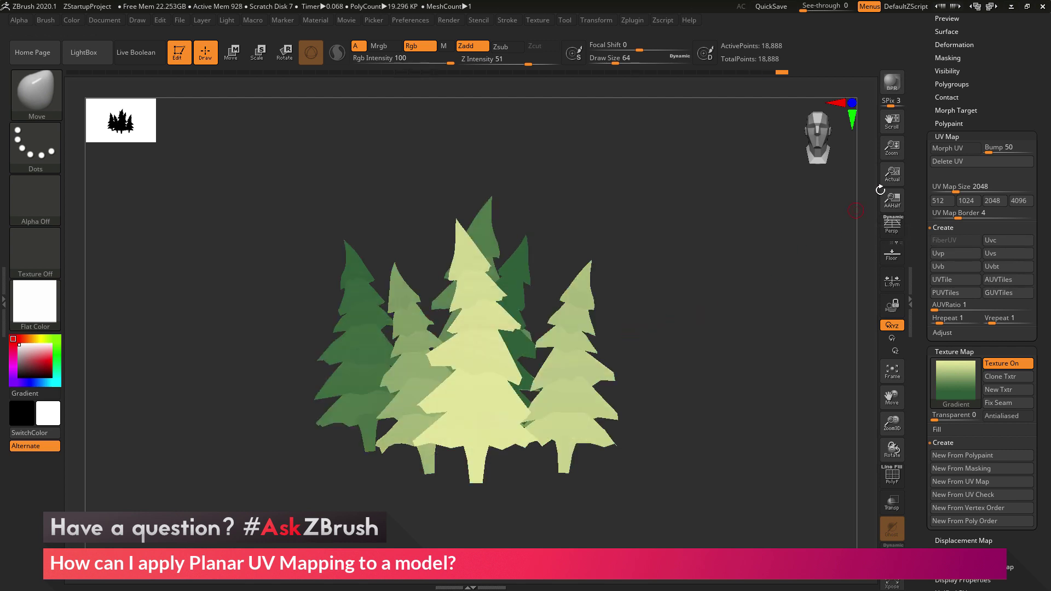
Expand the tool's Subtool section and return to the UV Map creation options.
left_click_drag(918, 171, 934, 281)
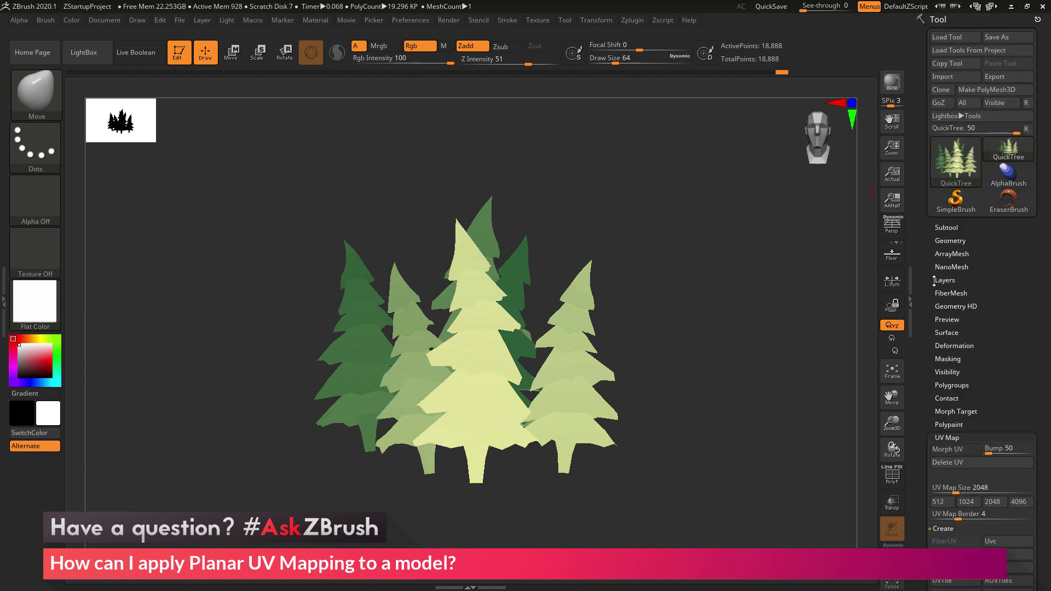
left_click(947, 225)
mouse_move(985, 257)
left_click_drag(924, 383, 920, 241)
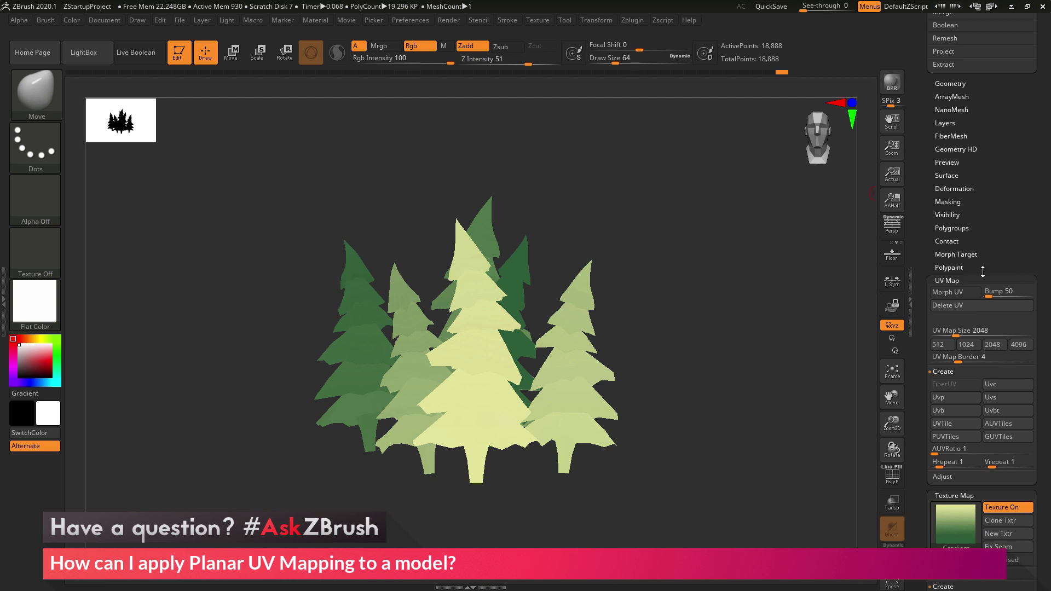
left_click_drag(983, 271, 1003, 183)
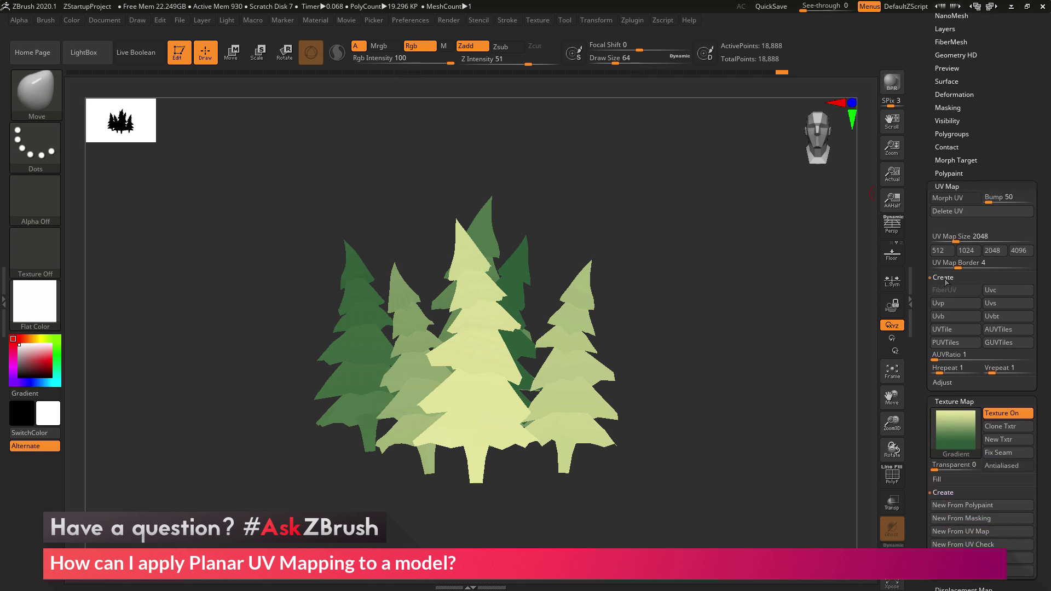
Reapply planar UV mapping (Uvp) to the trees, and replace it with adaptive UV tiles (AUVTiles).
left_click(944, 303)
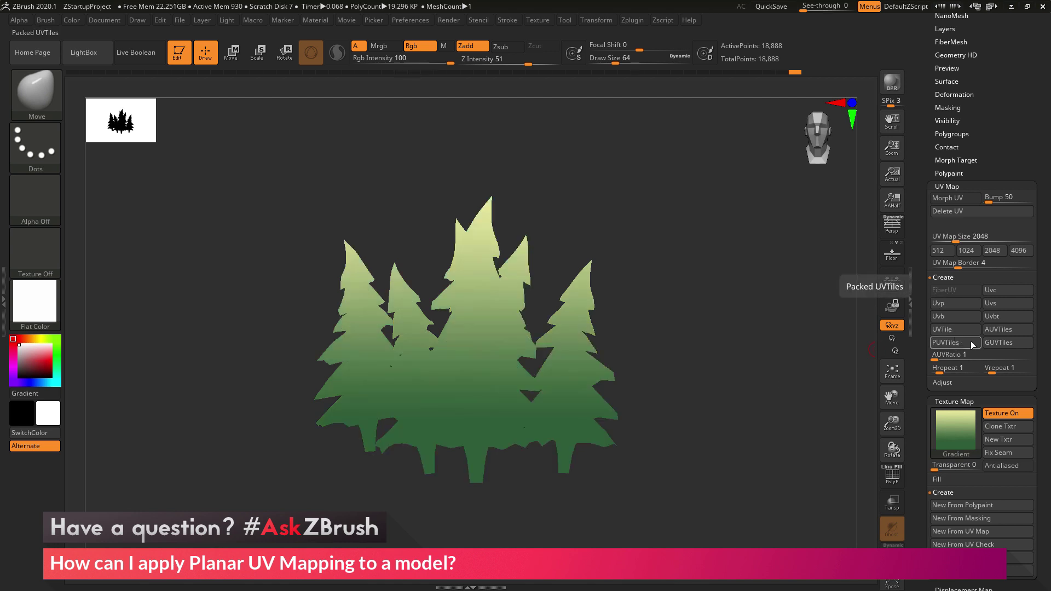
left_click(997, 330)
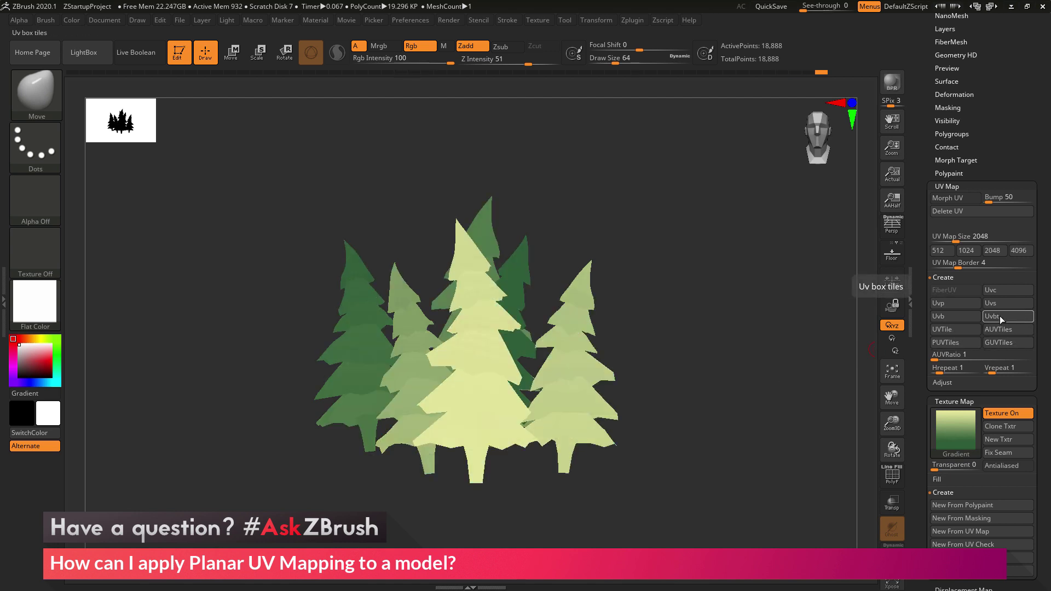
left_click_drag(692, 291, 742, 319)
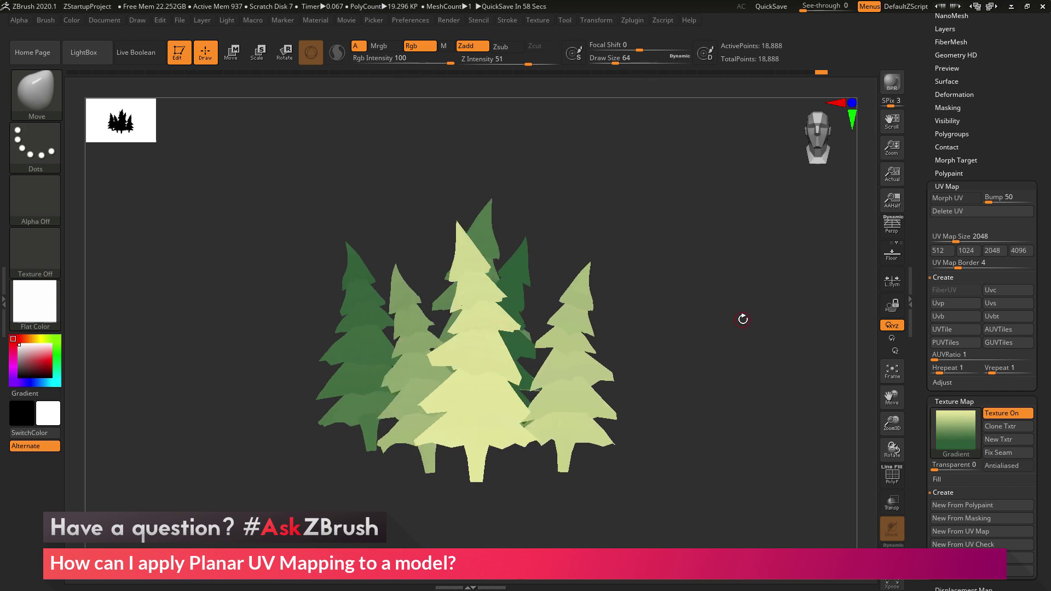